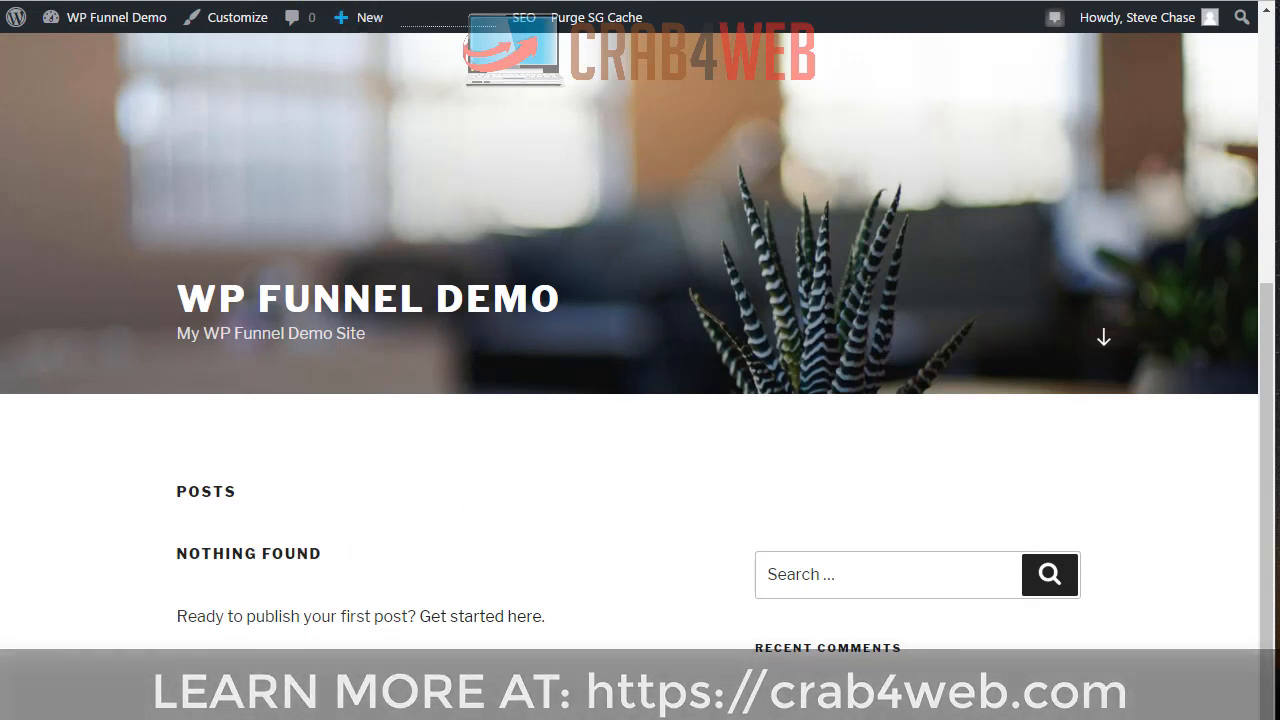
Create a new blog post titled "First Post of Blog" and save it as a draft.
click(116, 1)
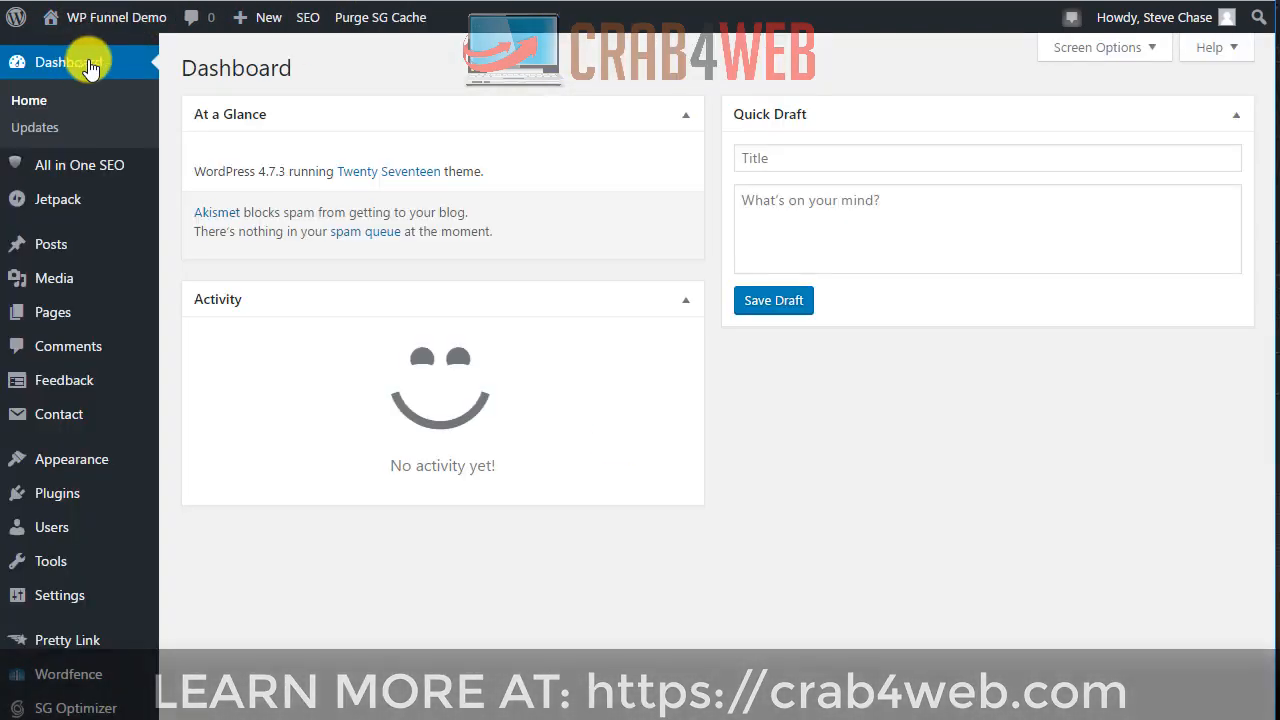
mouse_move(57, 249)
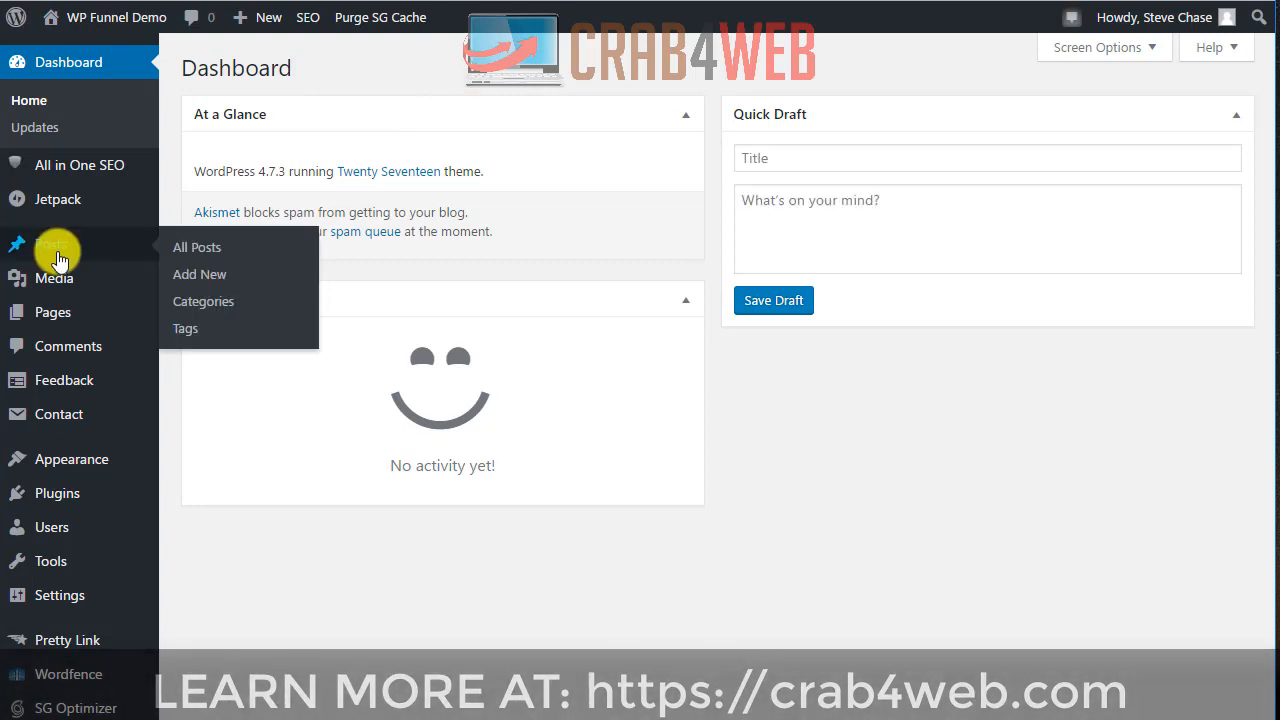
click(196, 275)
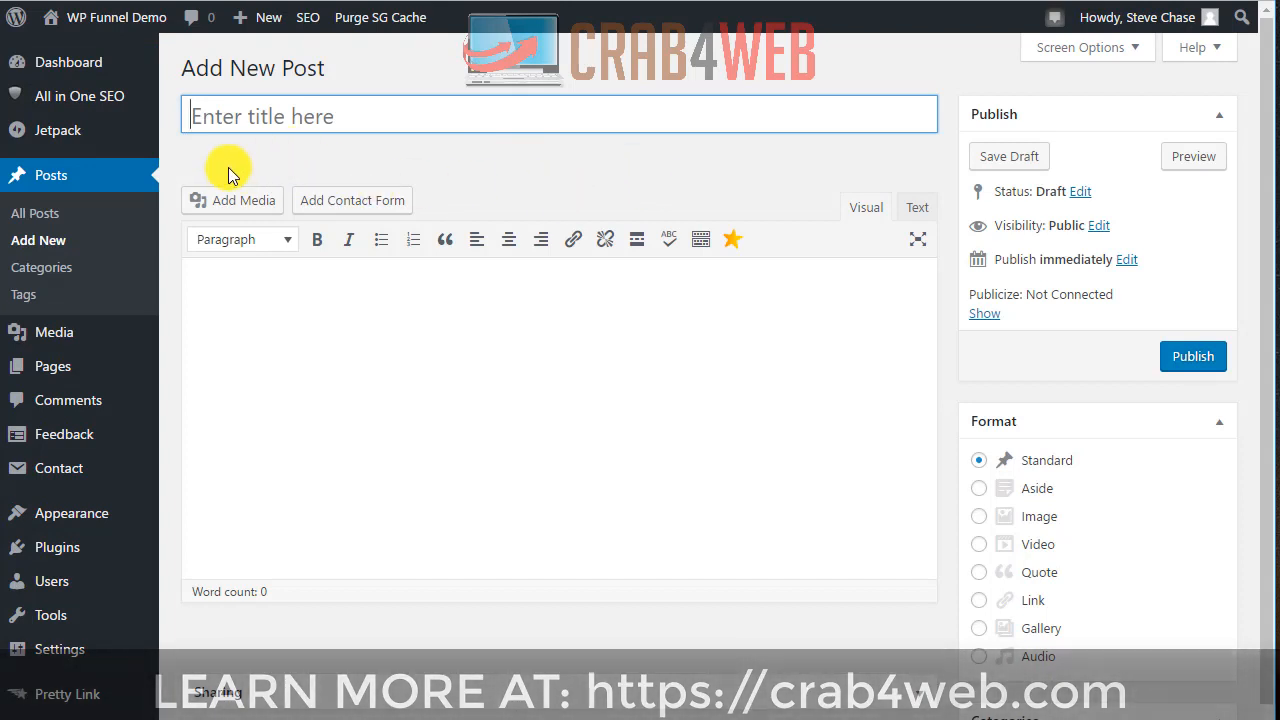
click(277, 114)
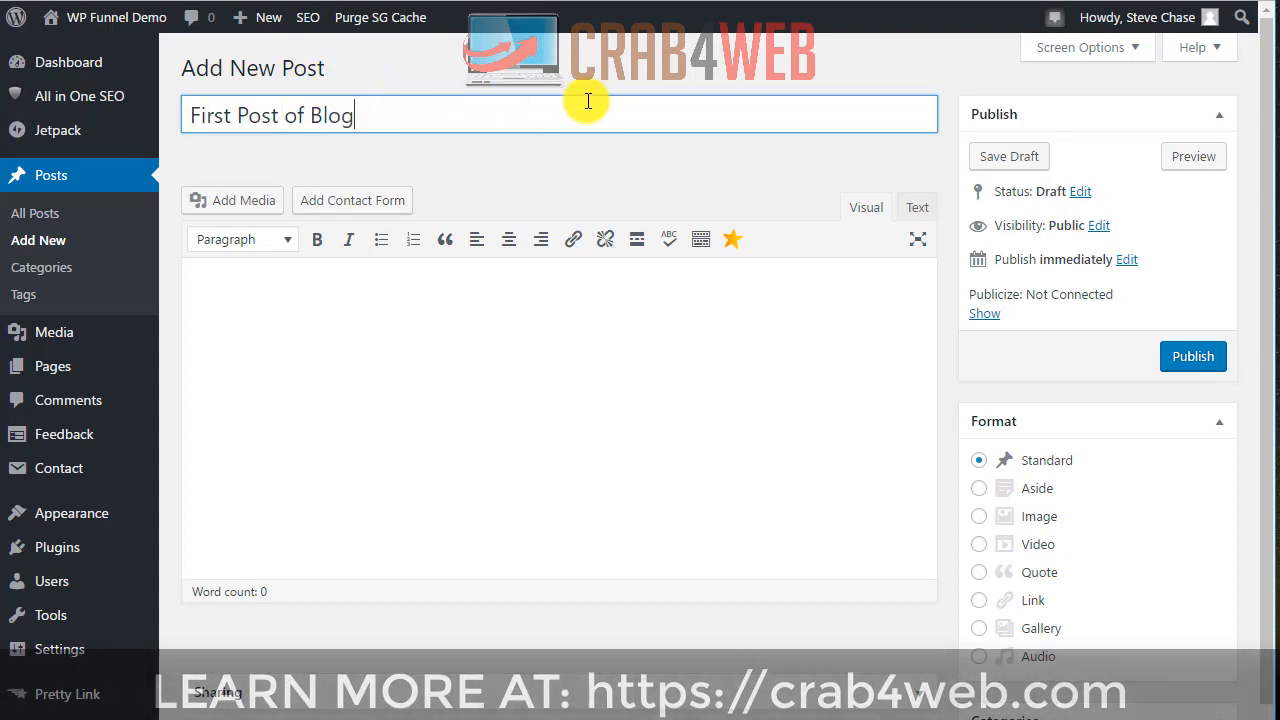
click(1008, 158)
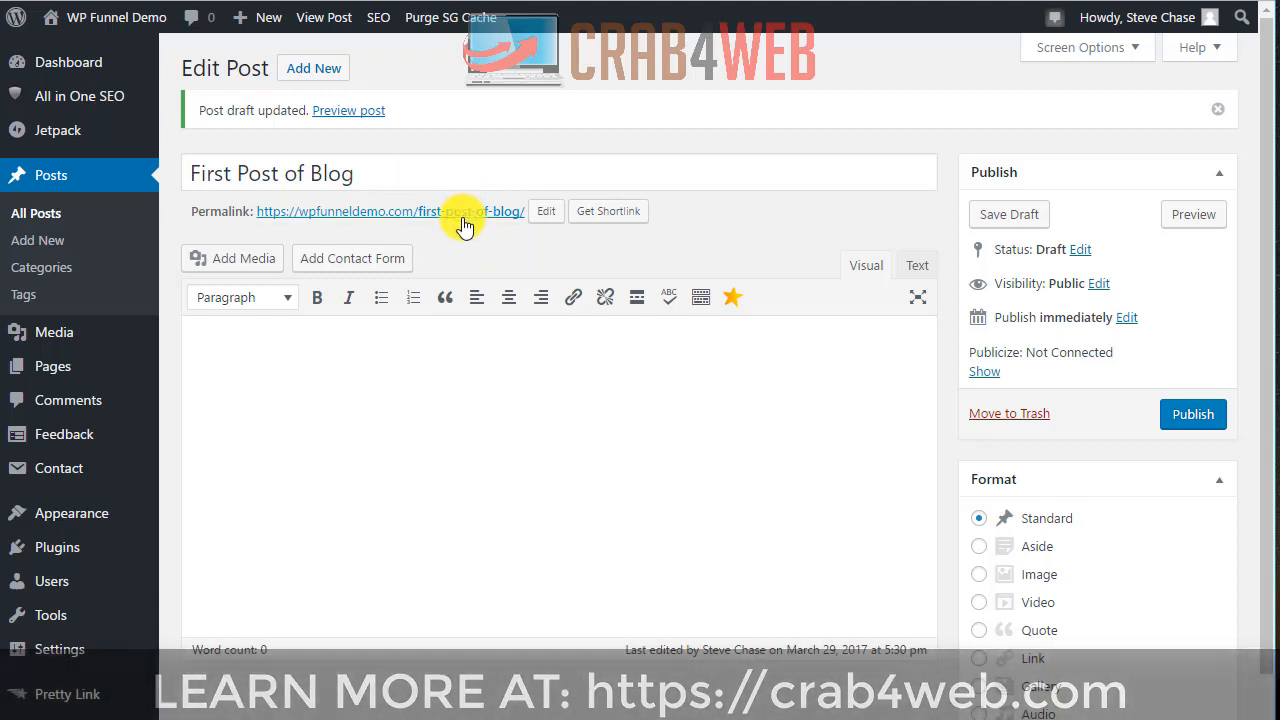
Shorten the post's permalink slug to "first-post" and save the draft.
click(545, 217)
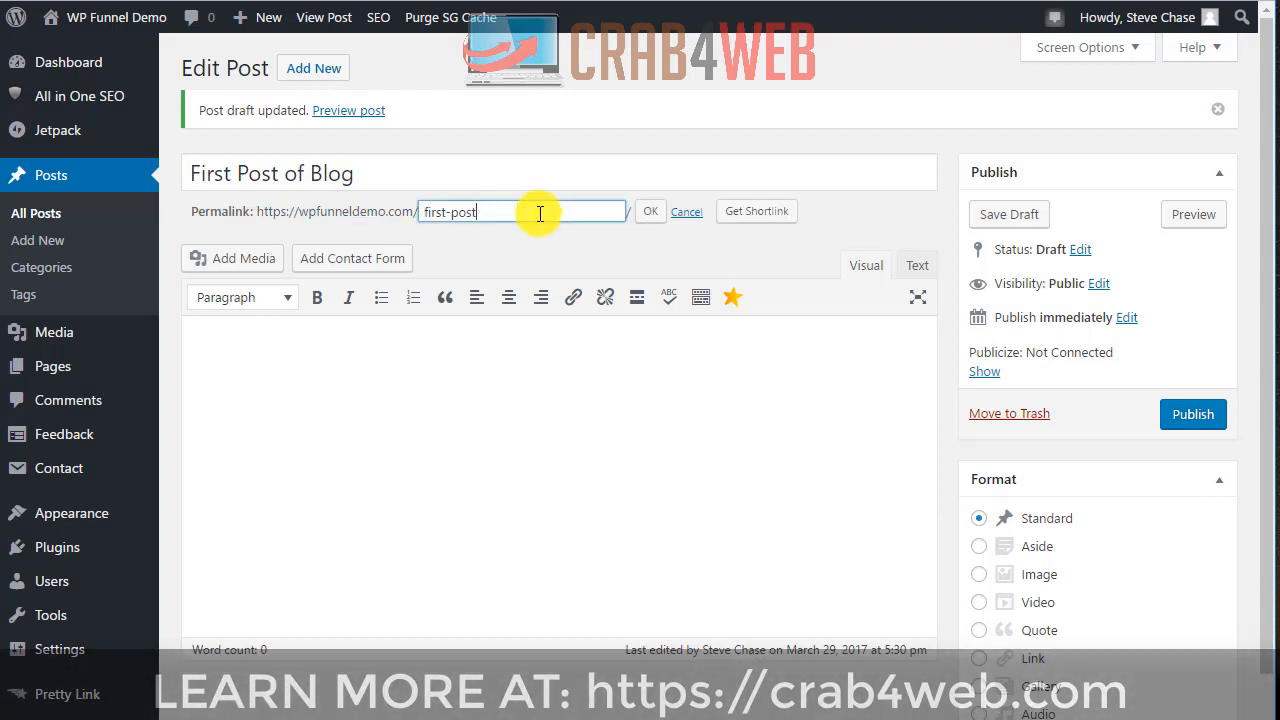
click(648, 216)
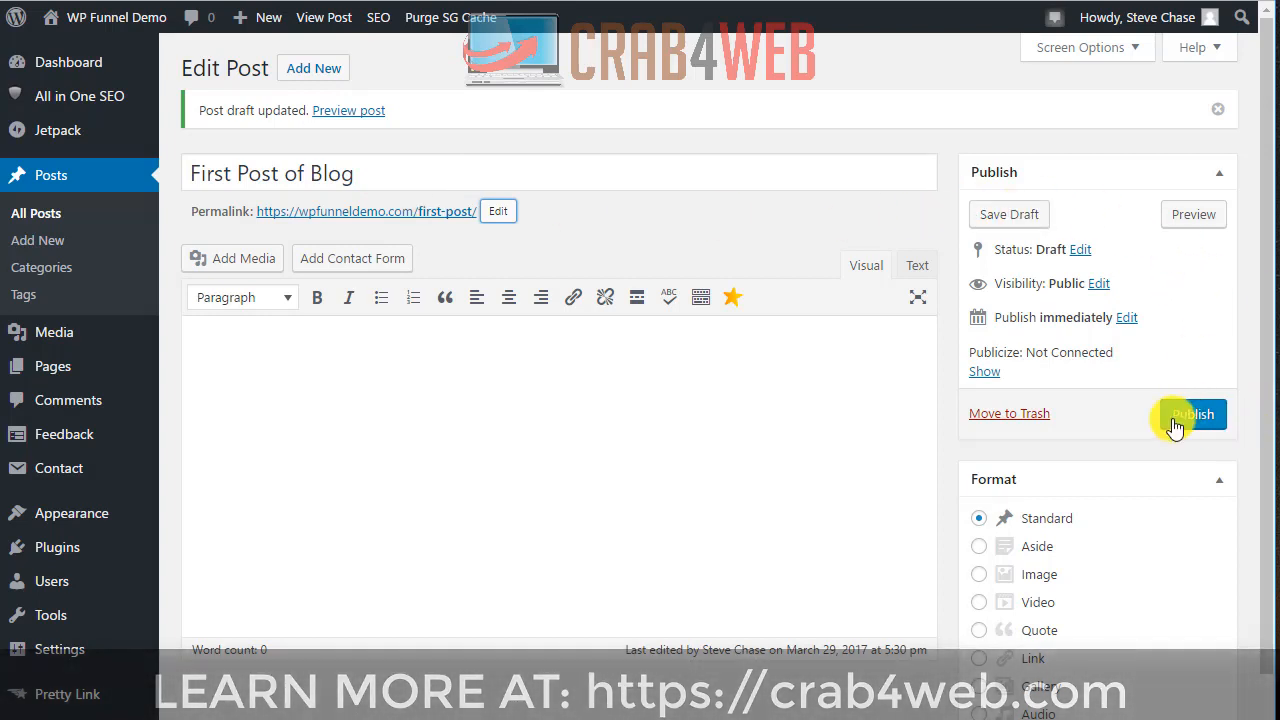
click(1003, 212)
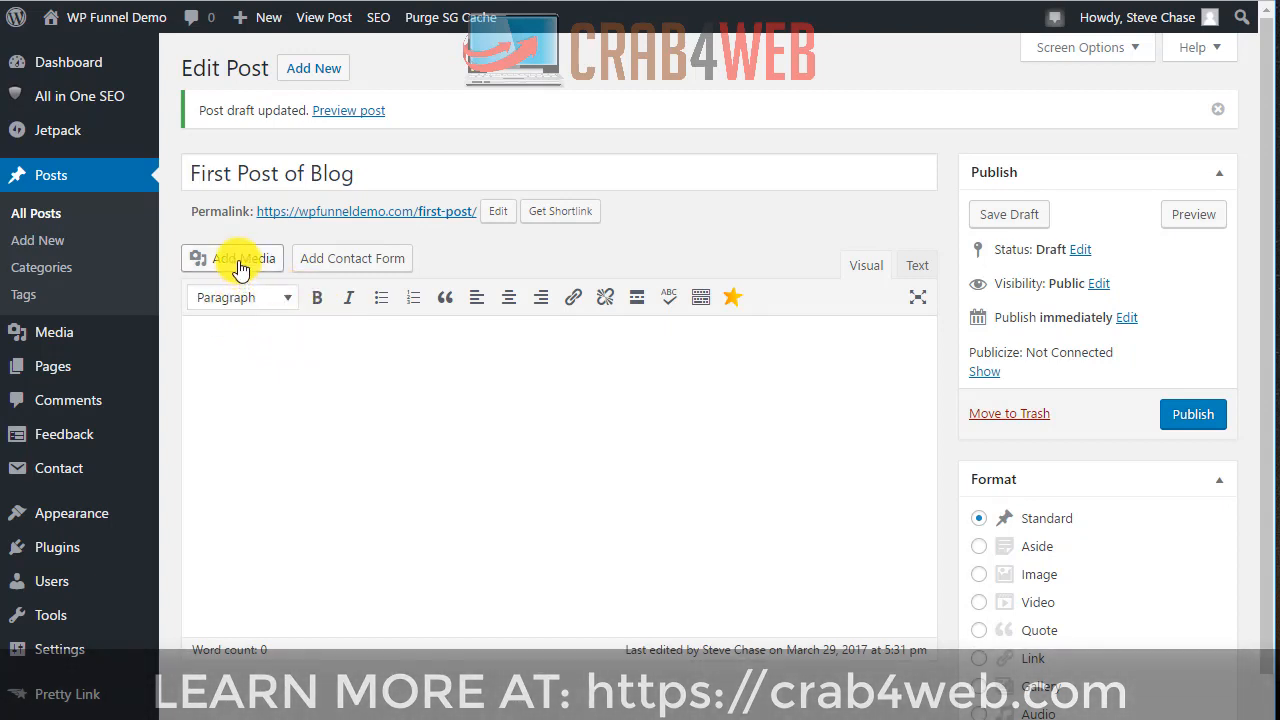
Show the second row of formatting tools in the post body editor.
click(209, 338)
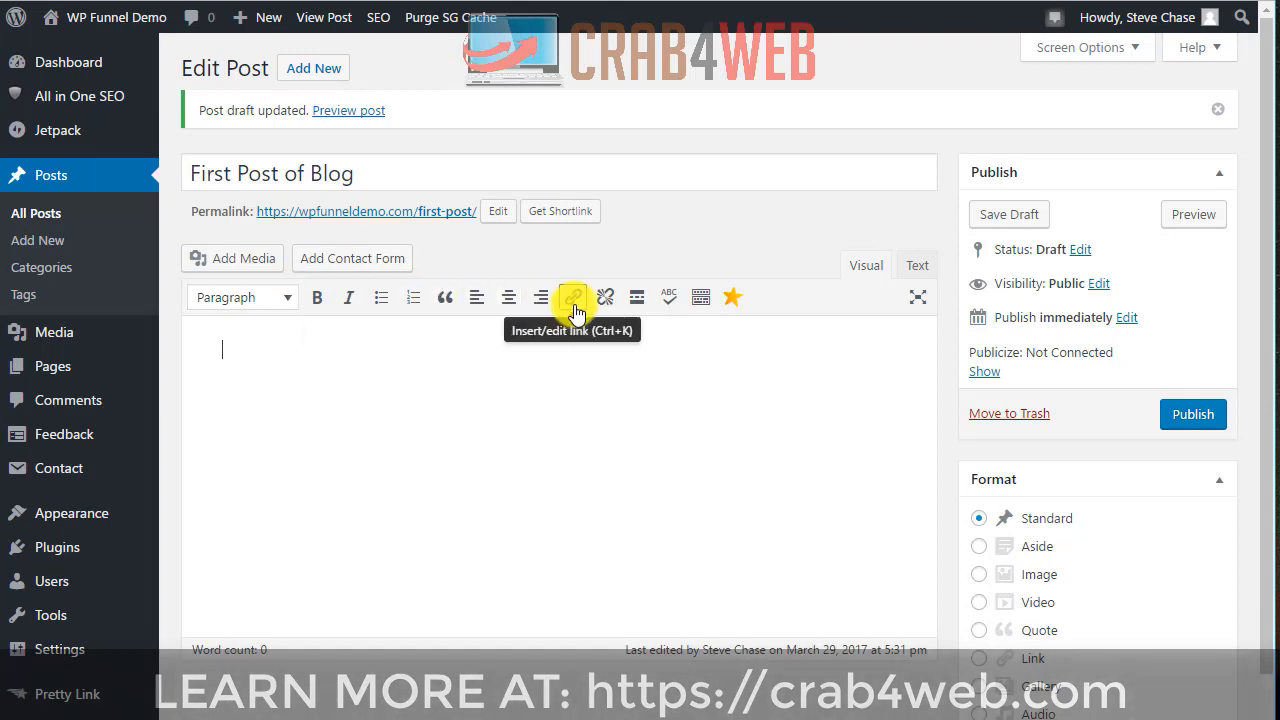
click(704, 303)
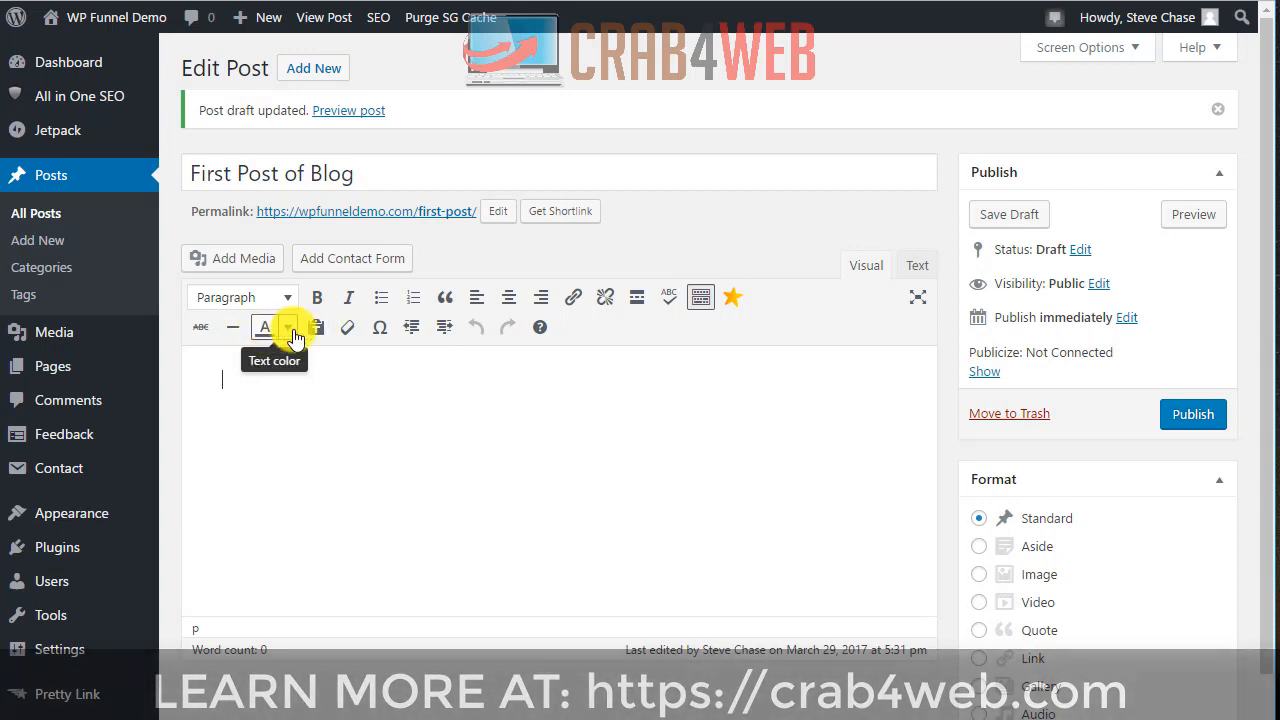
click(701, 300)
click(701, 300)
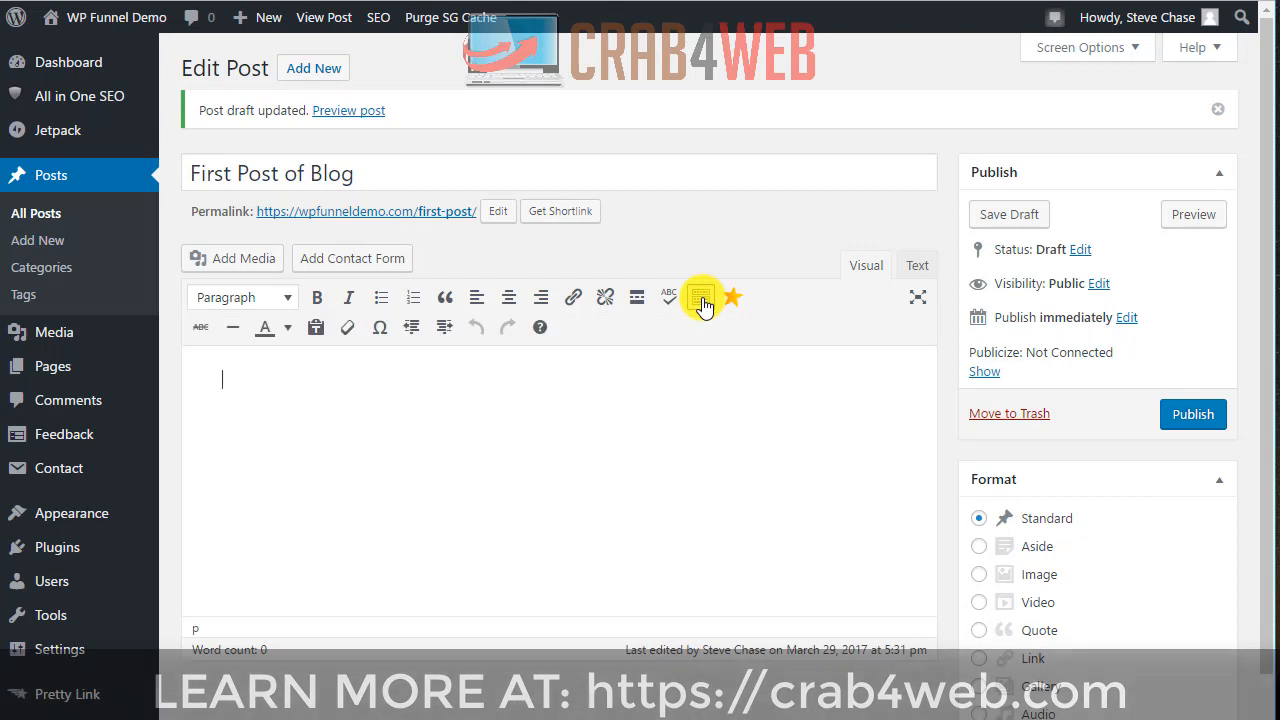
In visual editing mode, write two body paragraphs: "This is the first post of my blog." and "Welcome to my wordpress website.".
click(917, 268)
click(868, 268)
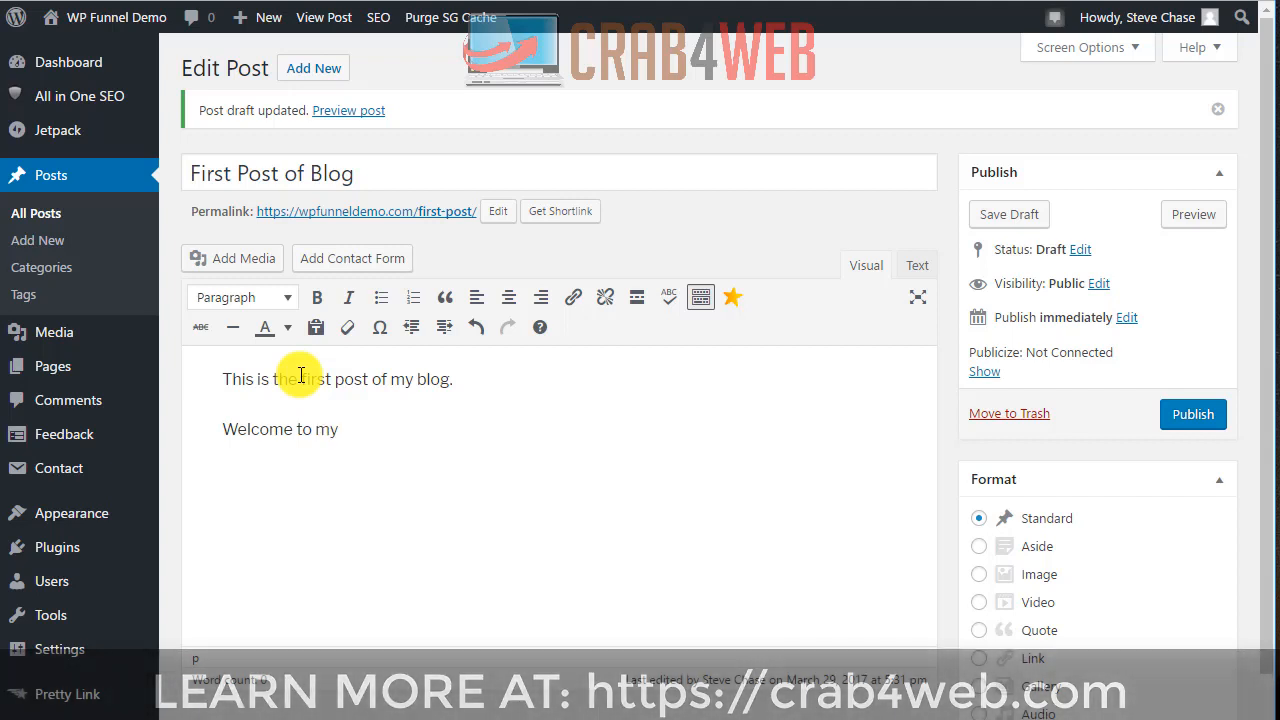
text(press website.)
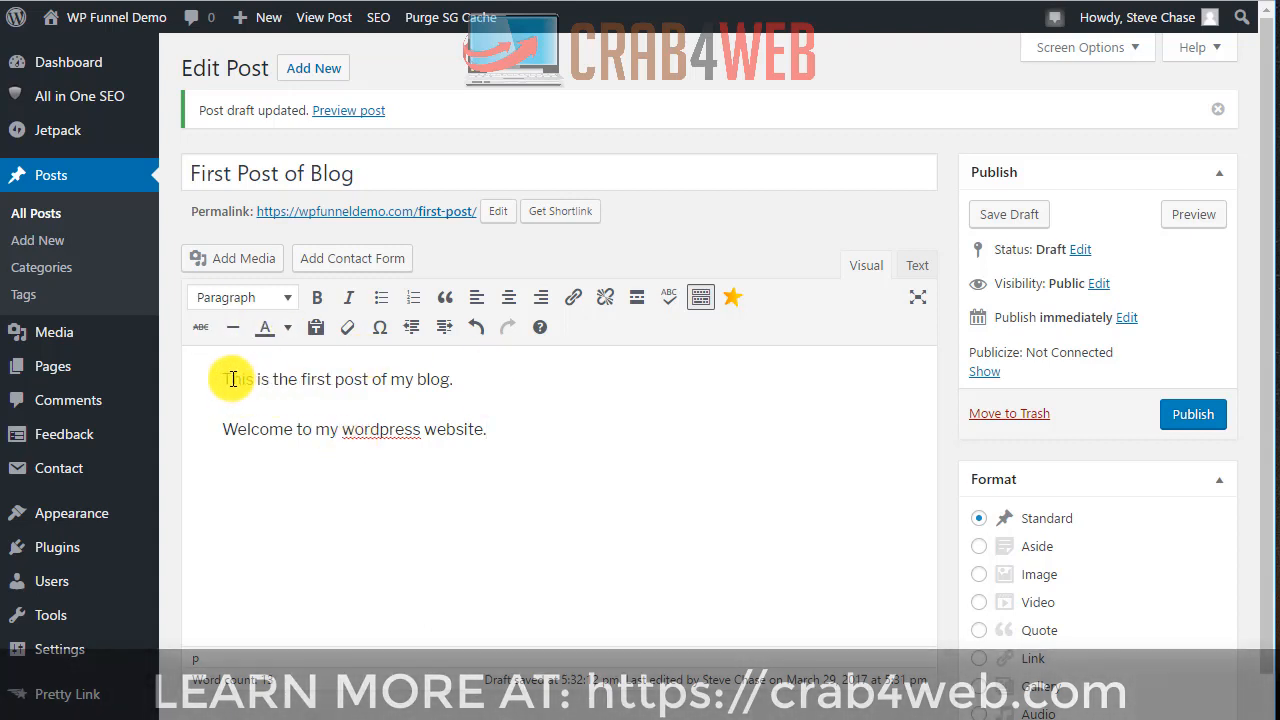
Format the line "This is the first post of my blog." as Heading 1.
drag(232, 379, 537, 386)
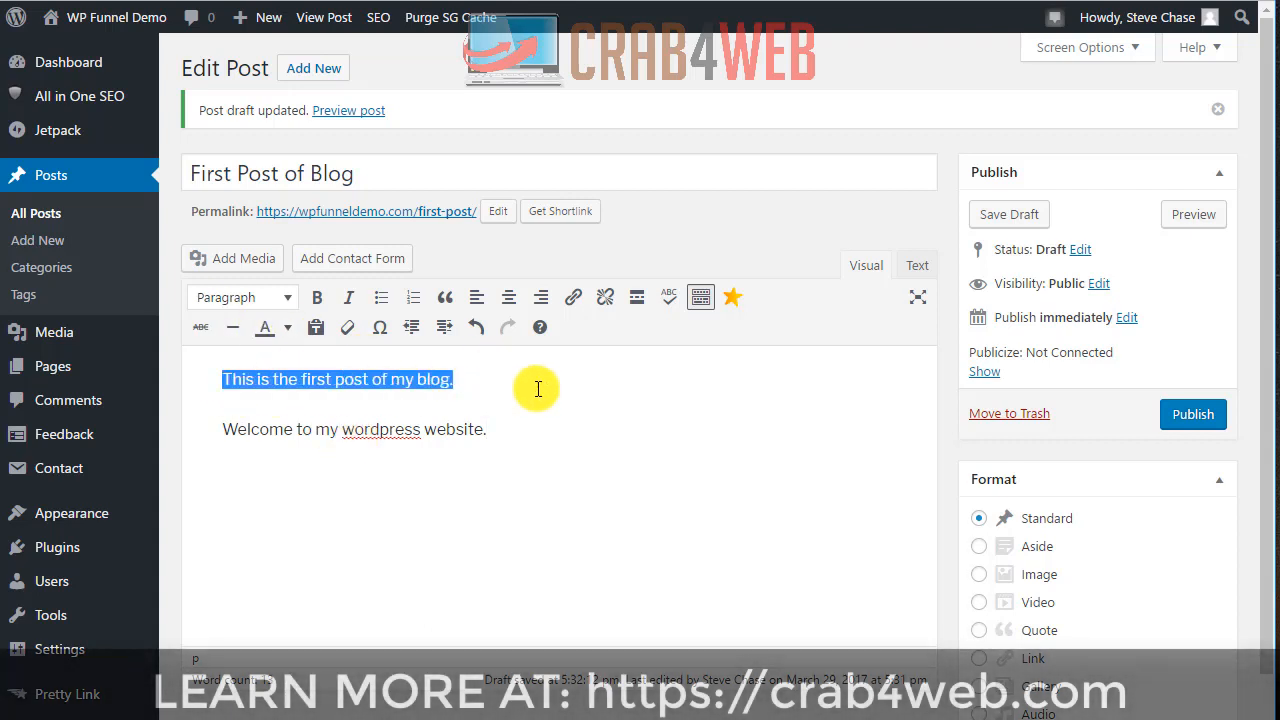
click(260, 300)
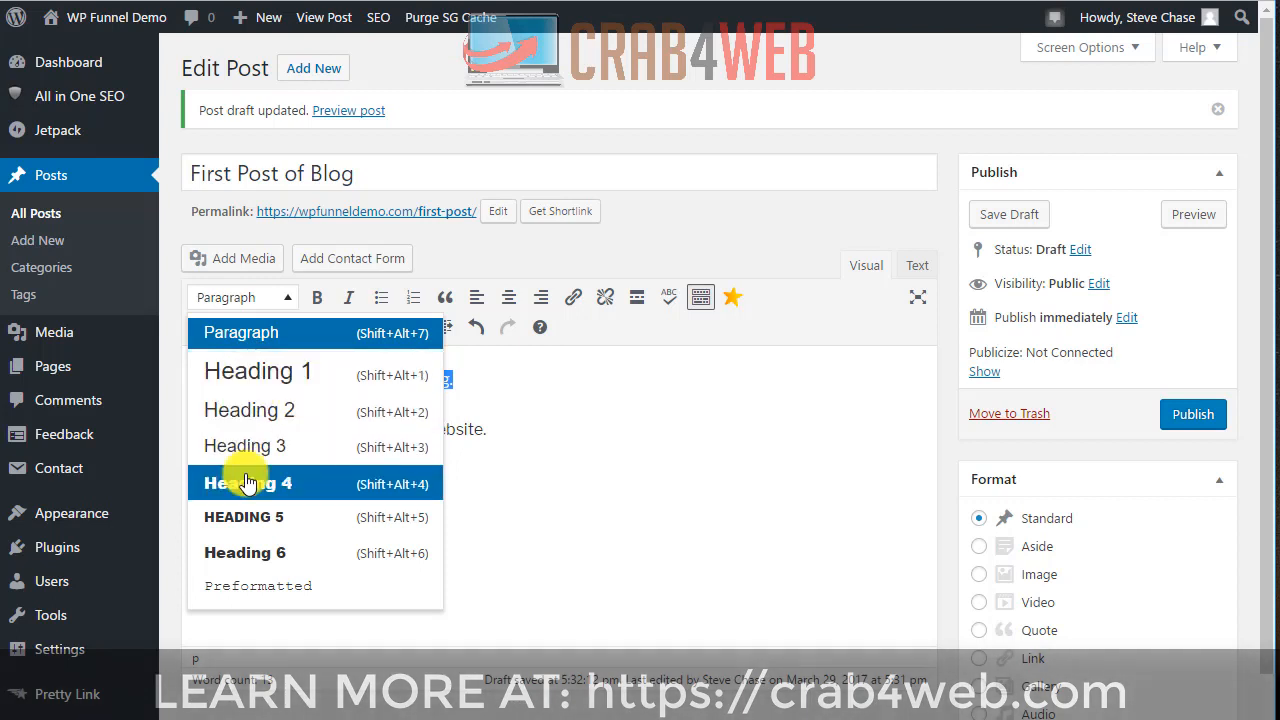
click(250, 371)
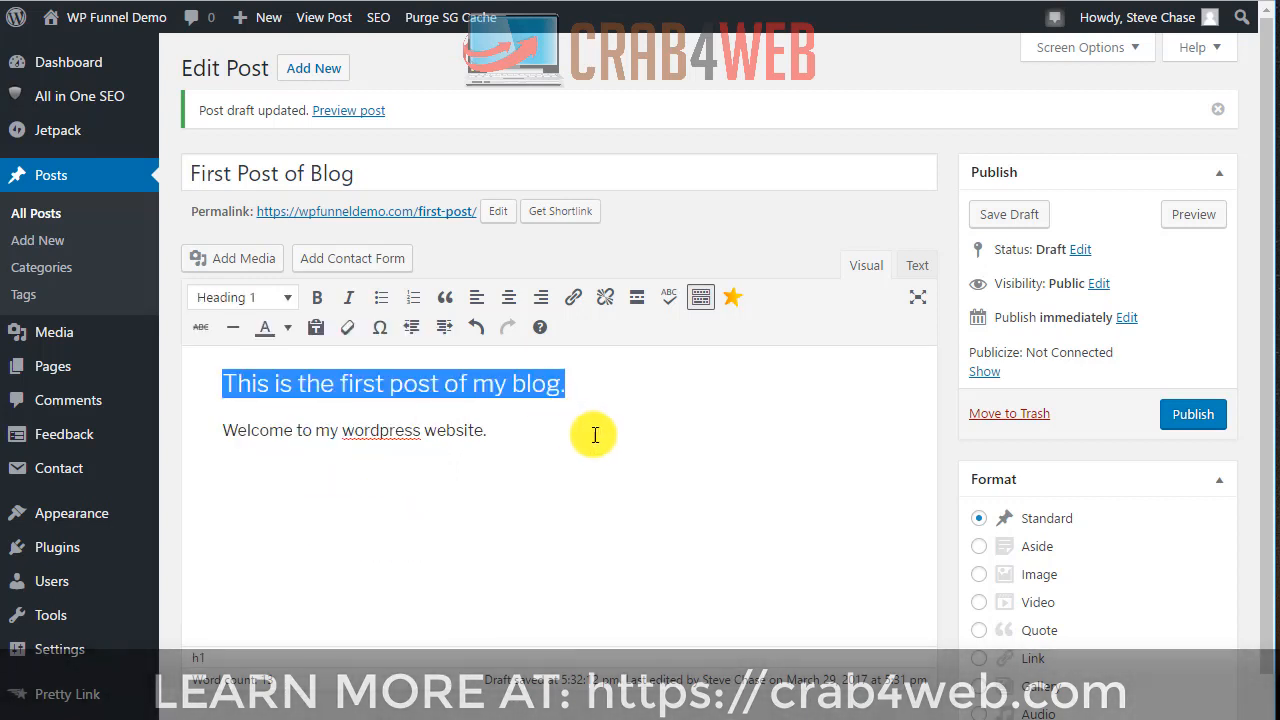
click(646, 434)
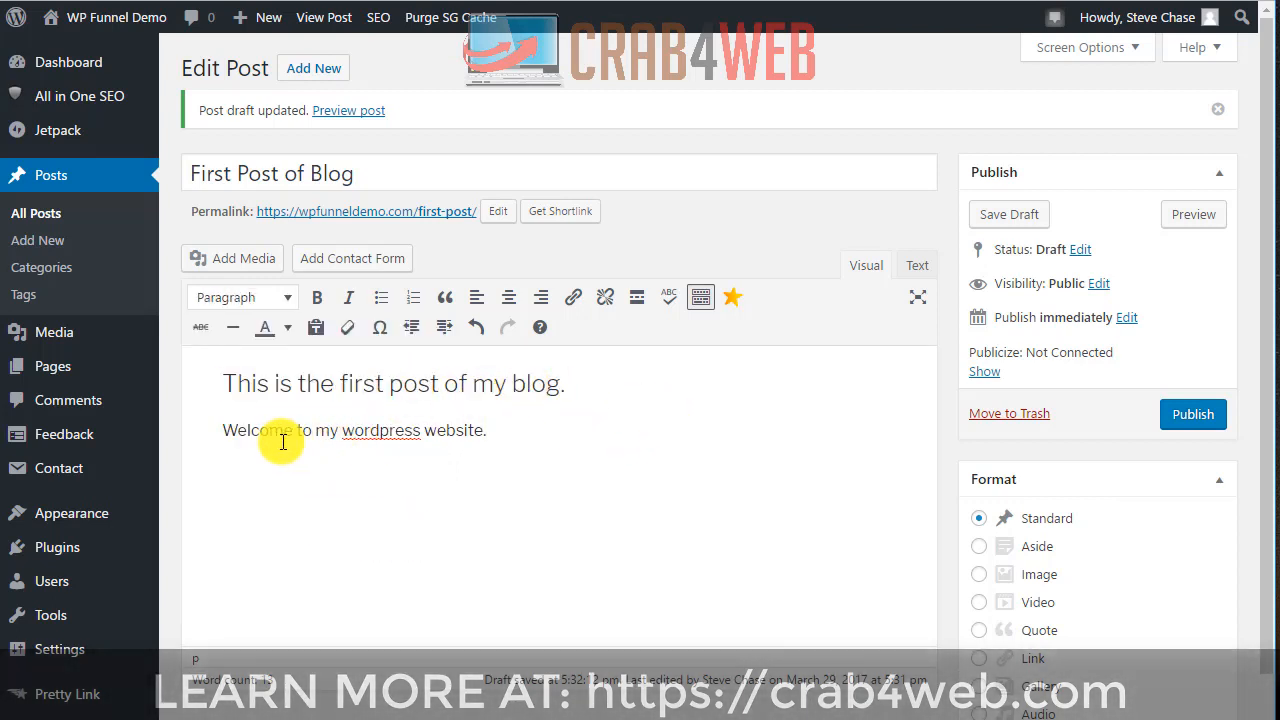
Make the word "wordpress" bold in the welcome sentence.
double_click(379, 432)
click(317, 297)
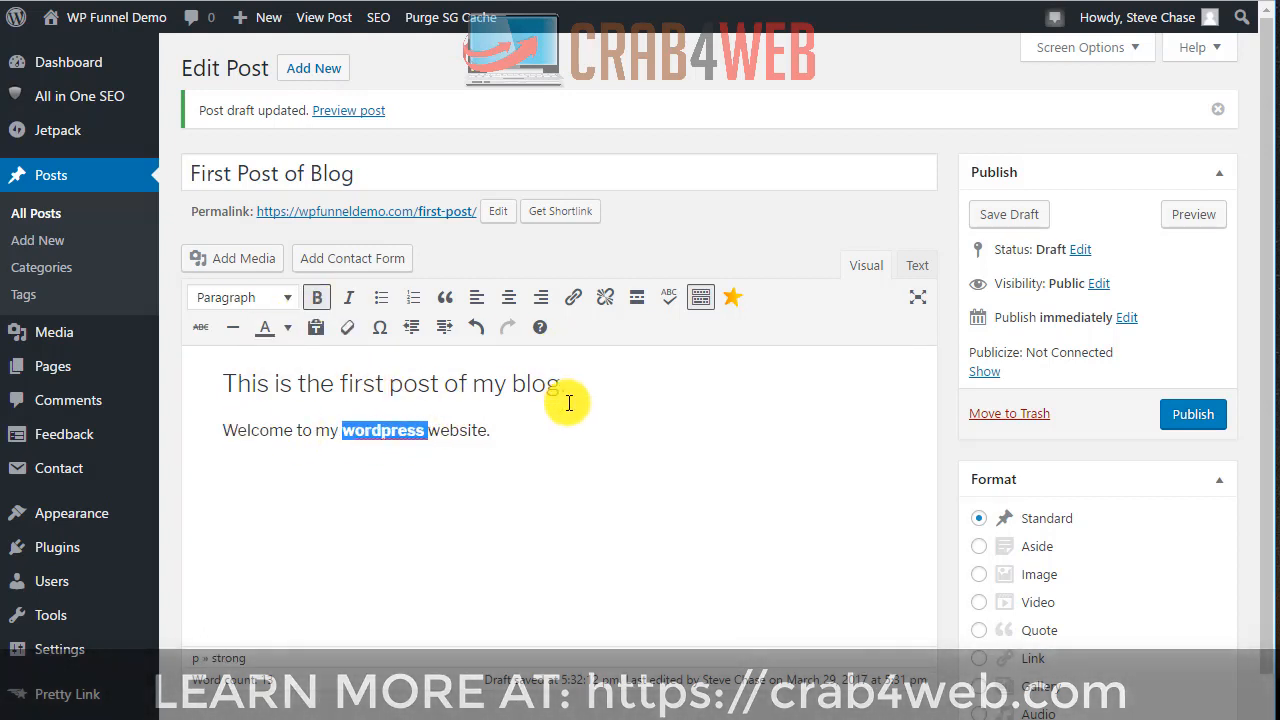
click(583, 385)
click(219, 383)
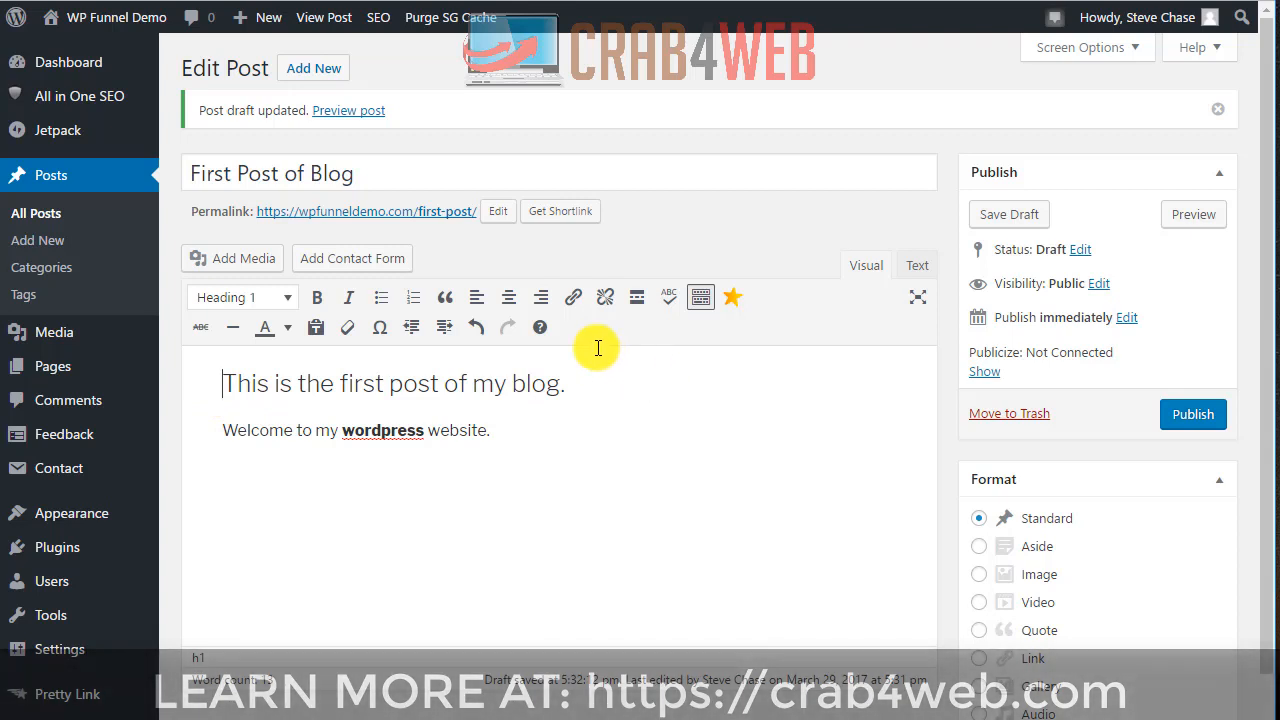
Examine the heading and bold markup in the post's HTML source and return to visual editing.
click(913, 266)
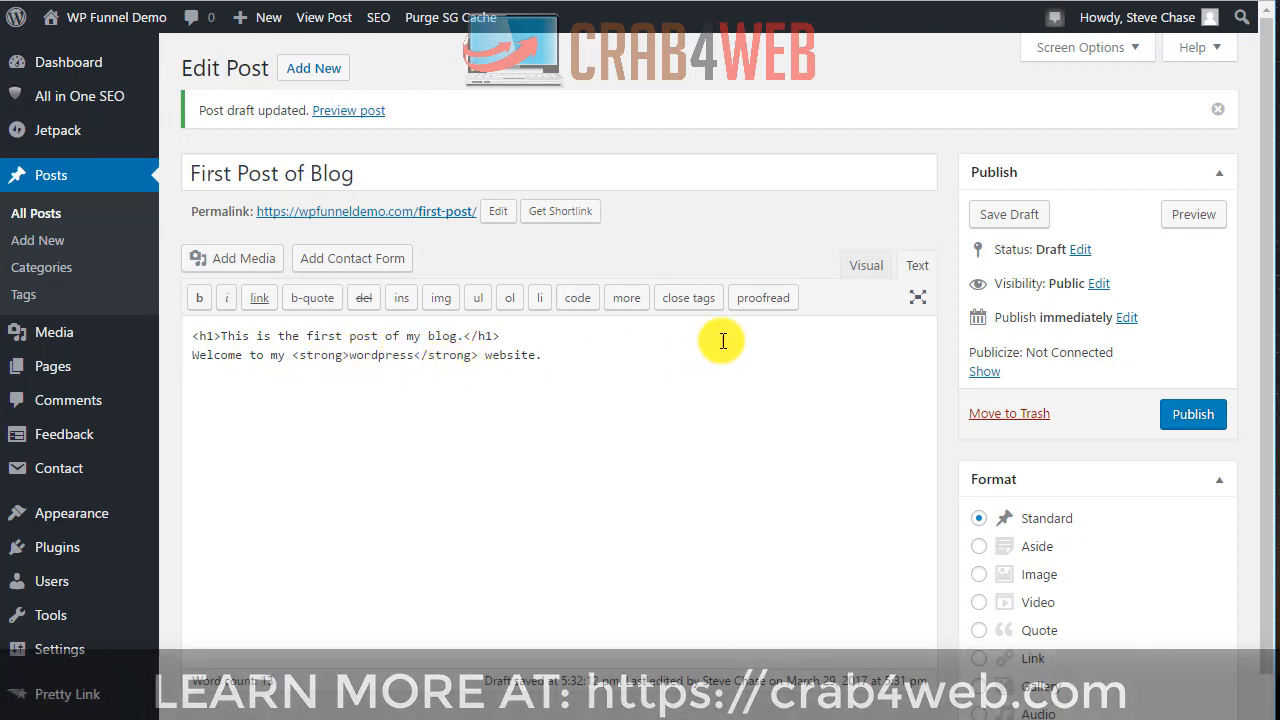
click(860, 266)
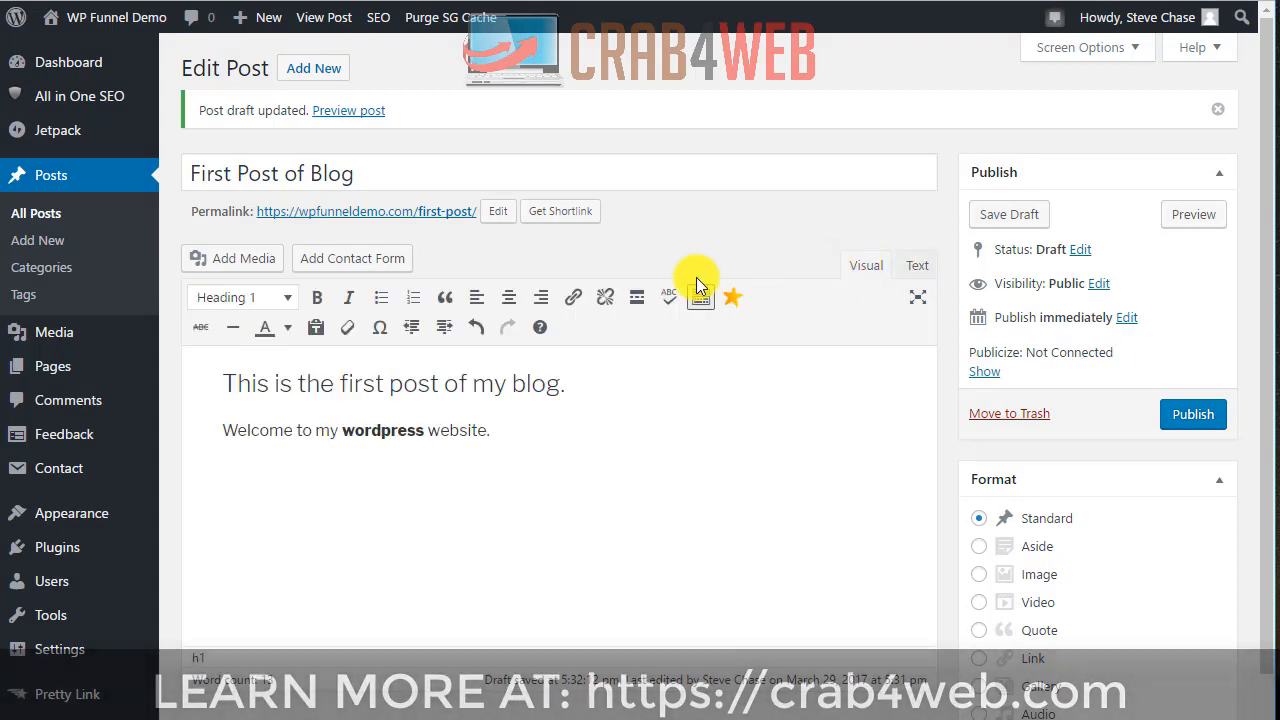
click(610, 385)
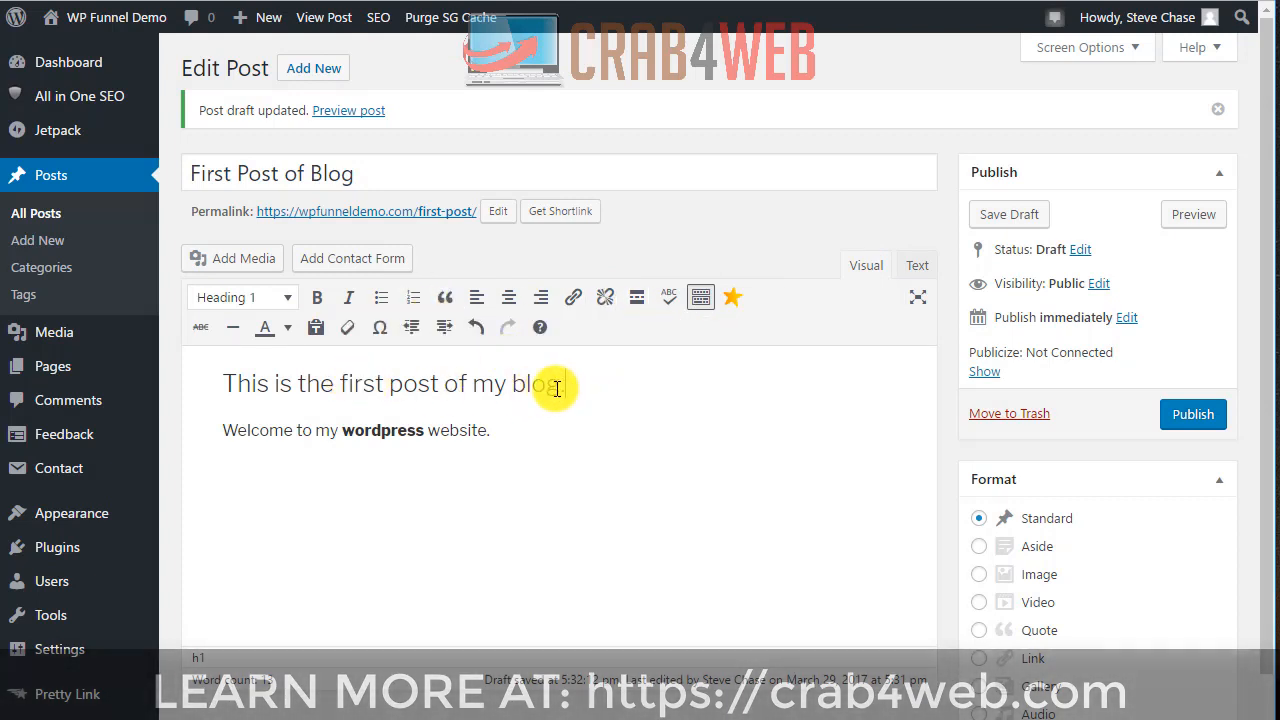
click(918, 268)
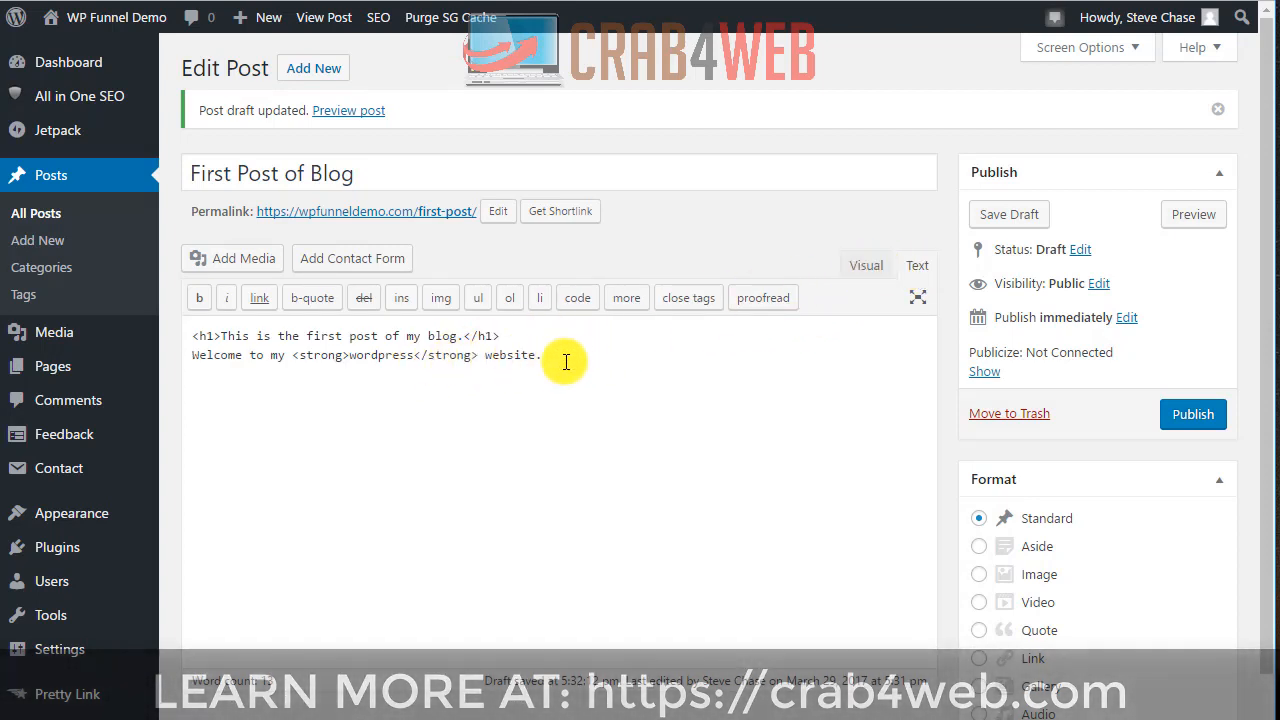
click(866, 267)
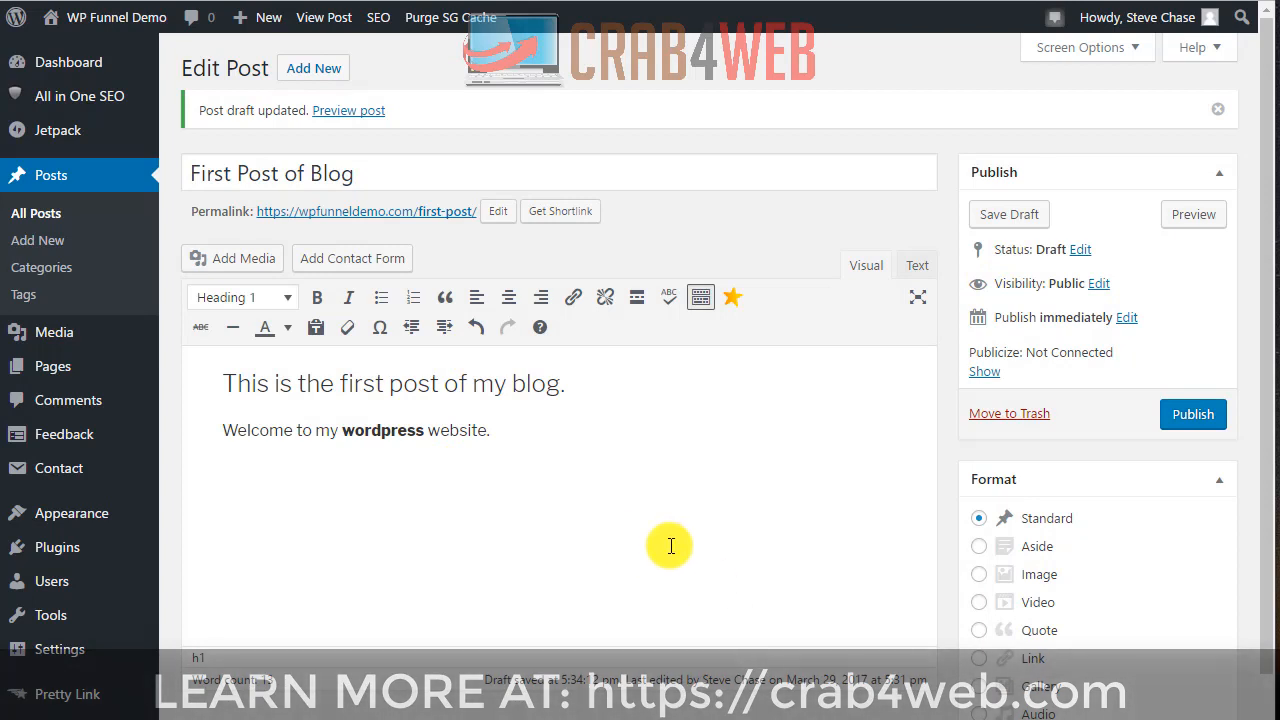
Upload arrowdown18.gif and insert it on a new line below the welcome sentence, centered, at full size 89 × 240, with no link.
mouse_move(52, 343)
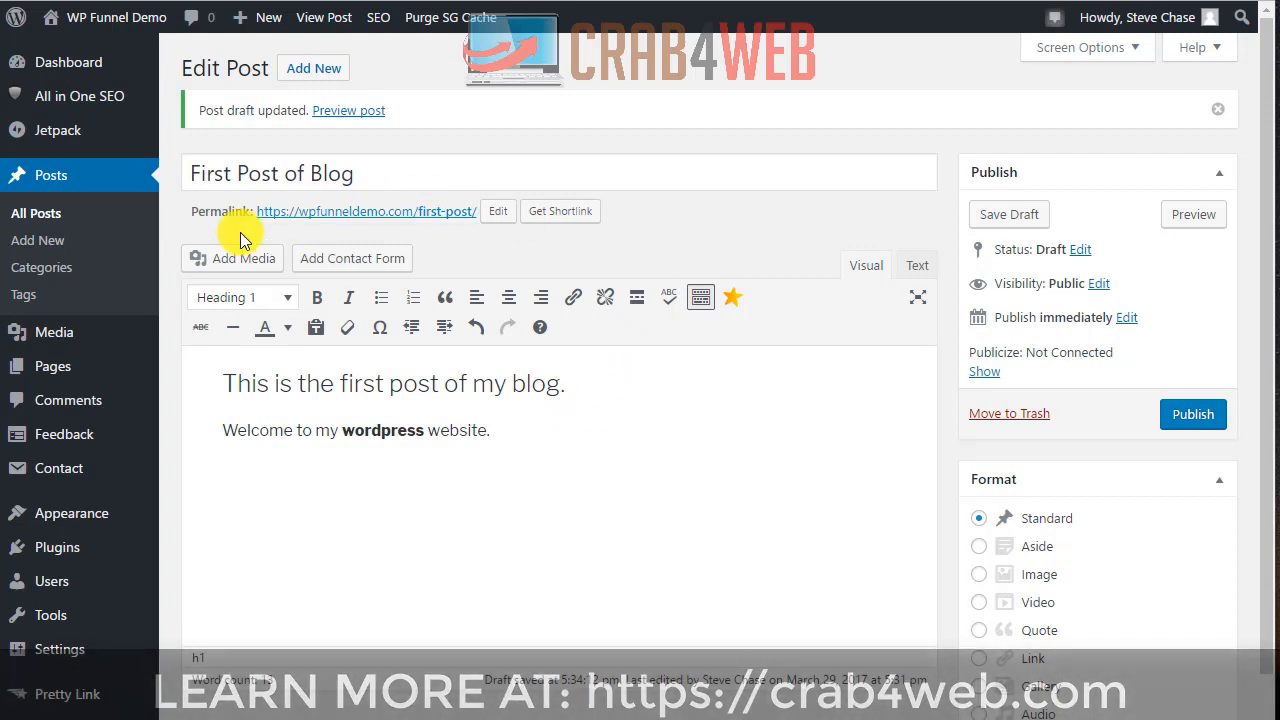
click(521, 433)
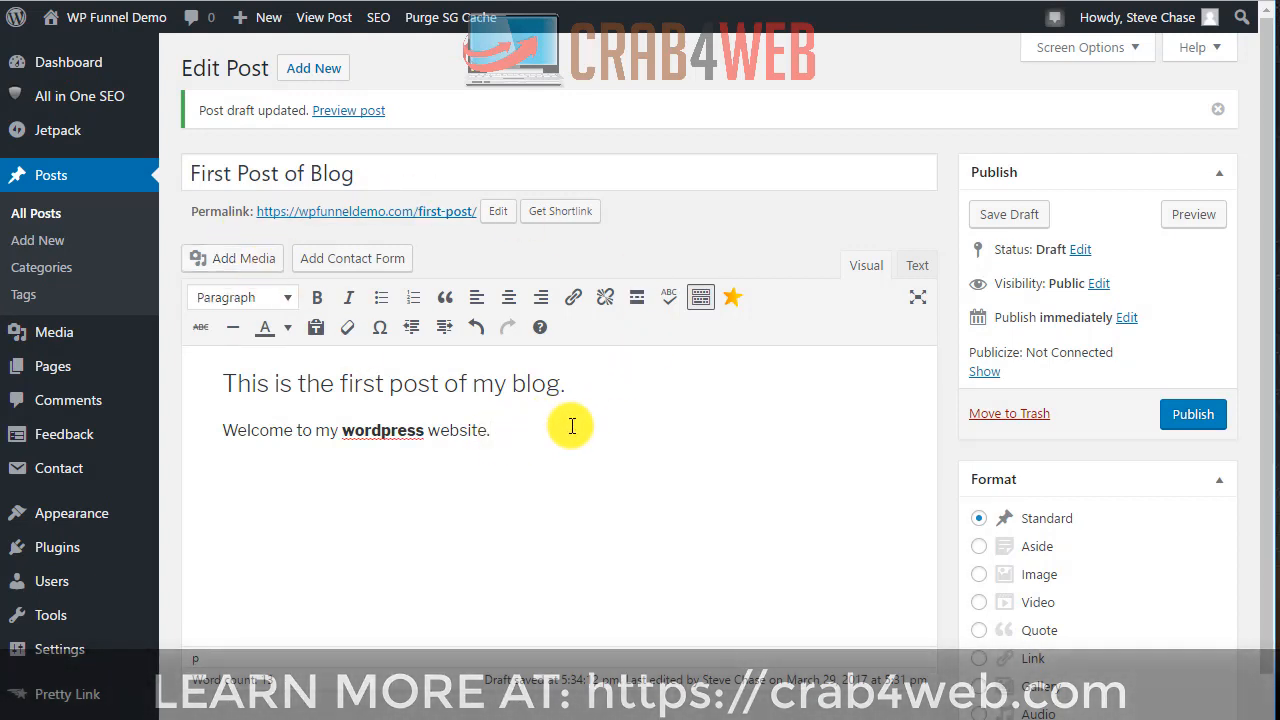
key(Return)
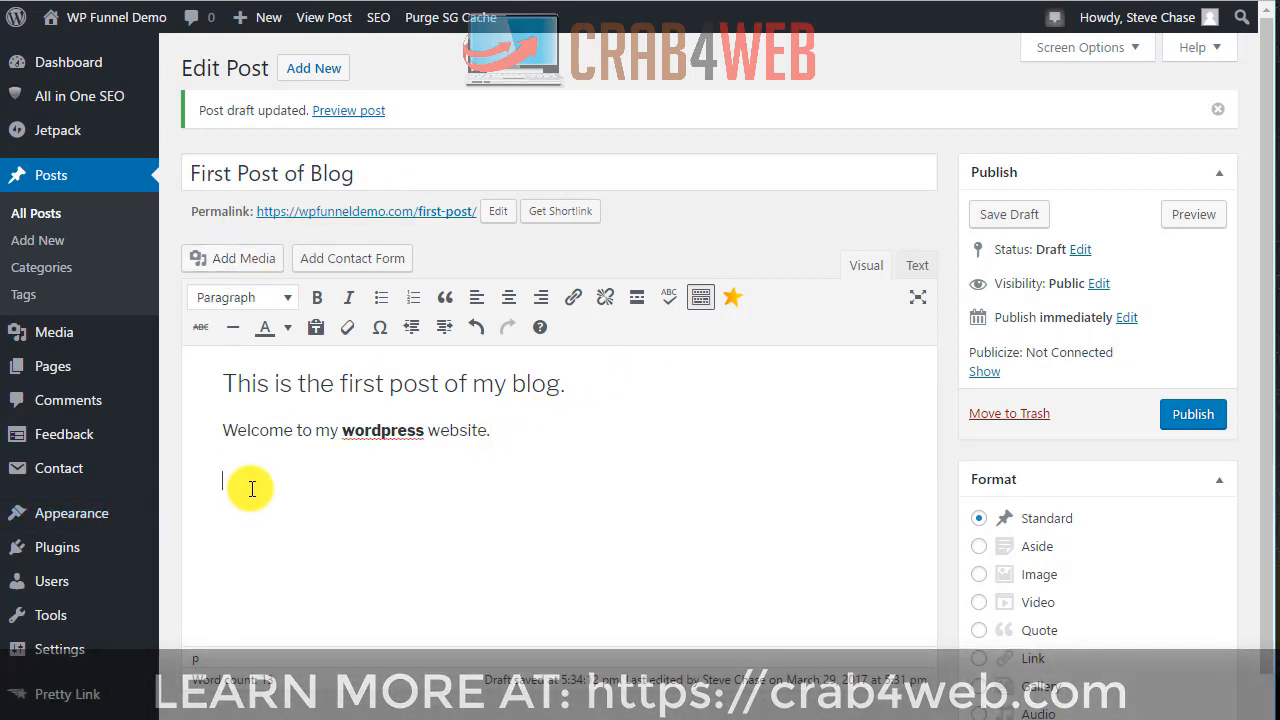
click(245, 260)
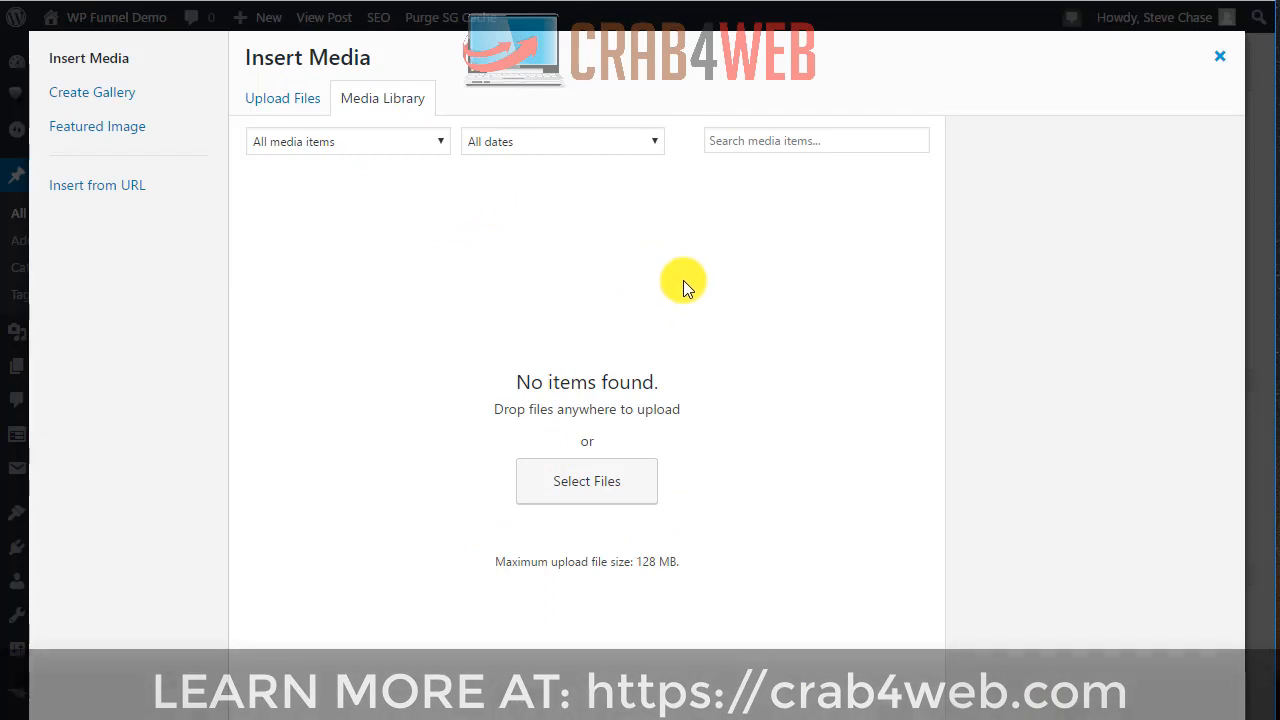
click(310, 100)
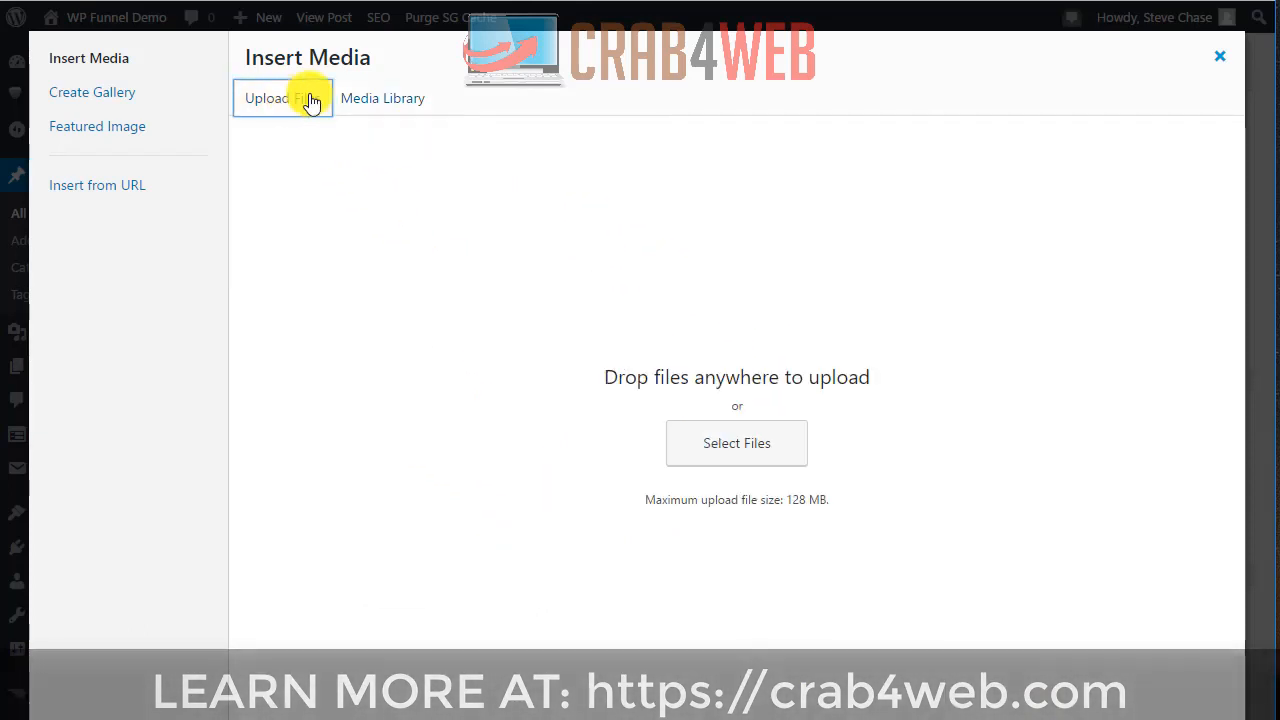
click(386, 102)
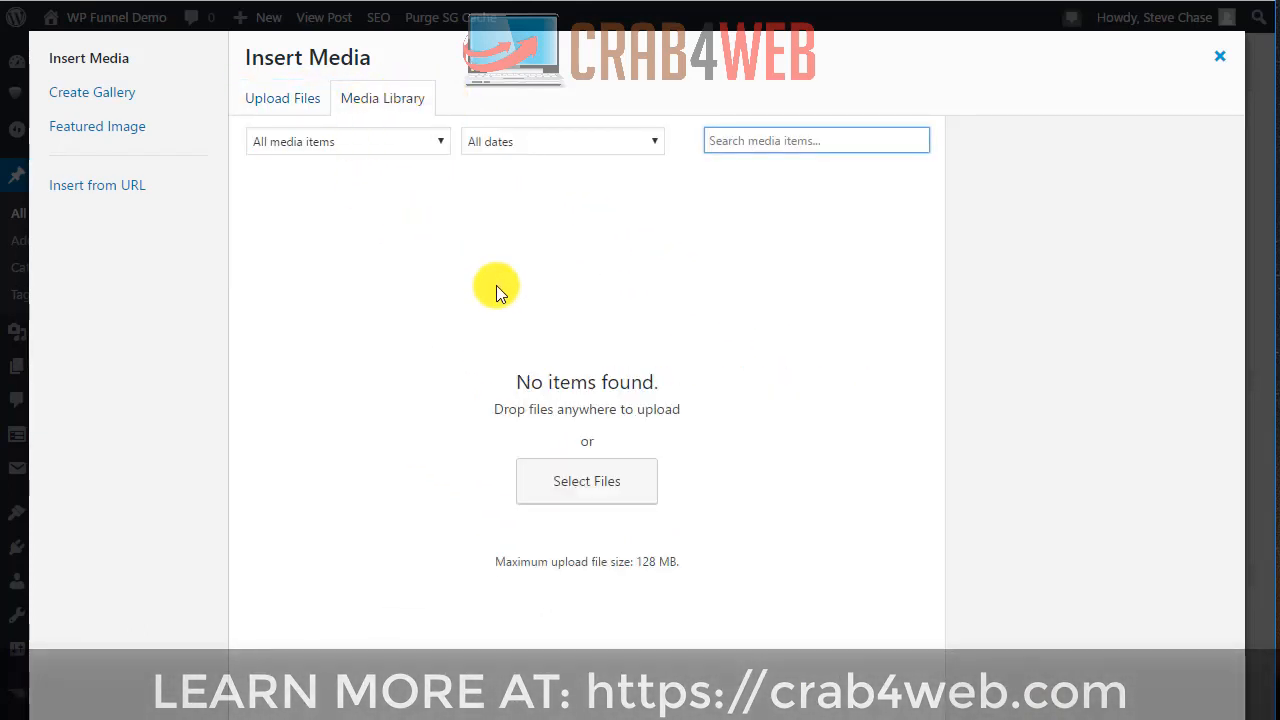
click(300, 104)
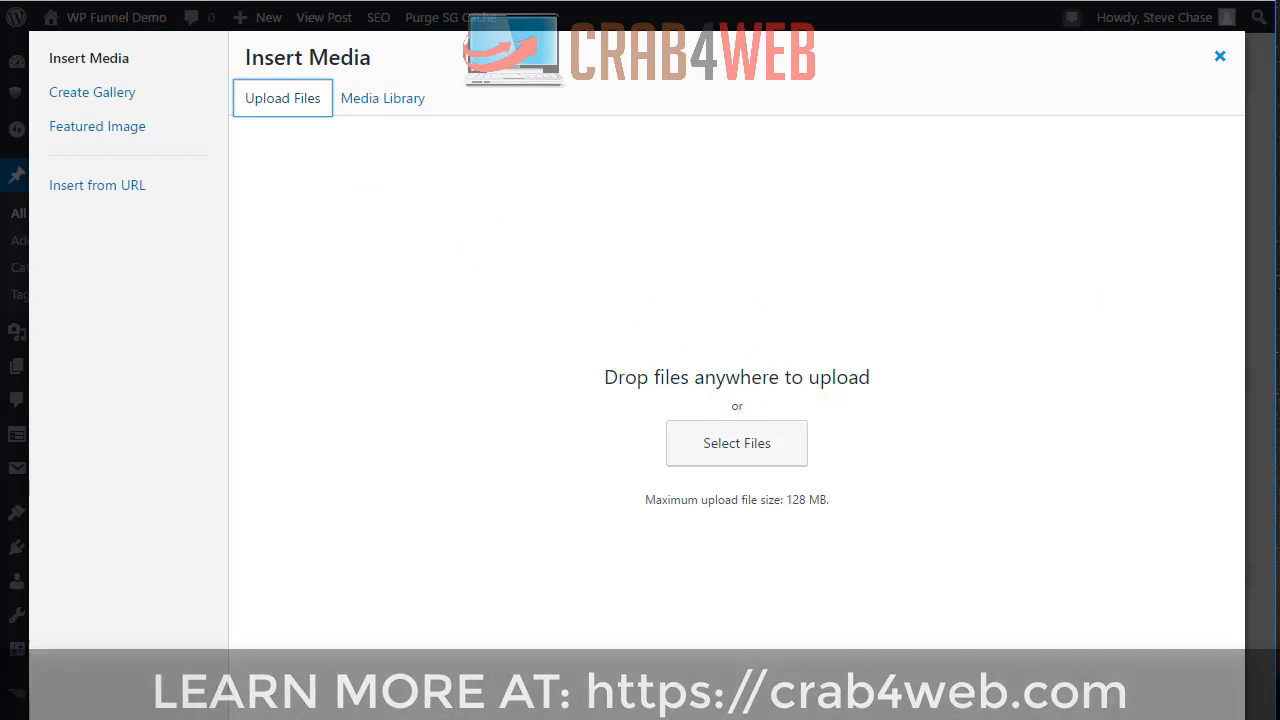
drag(1270, 198, 709, 379)
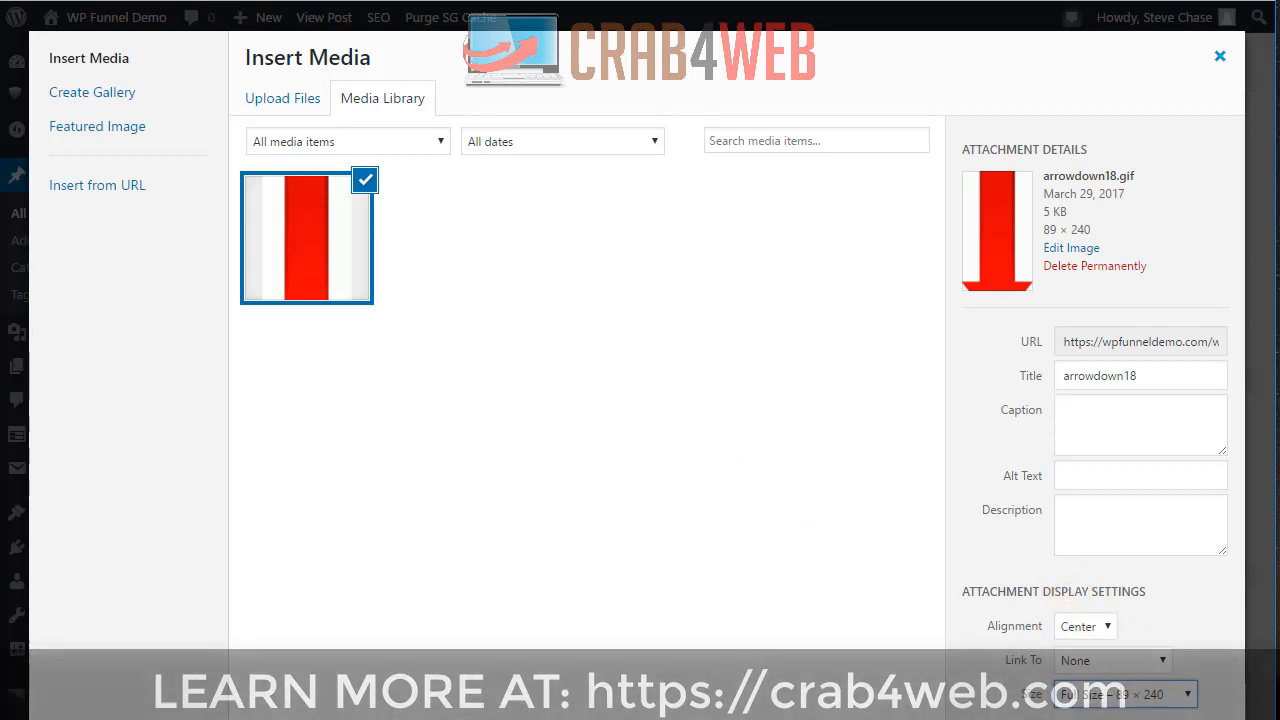
click(1177, 717)
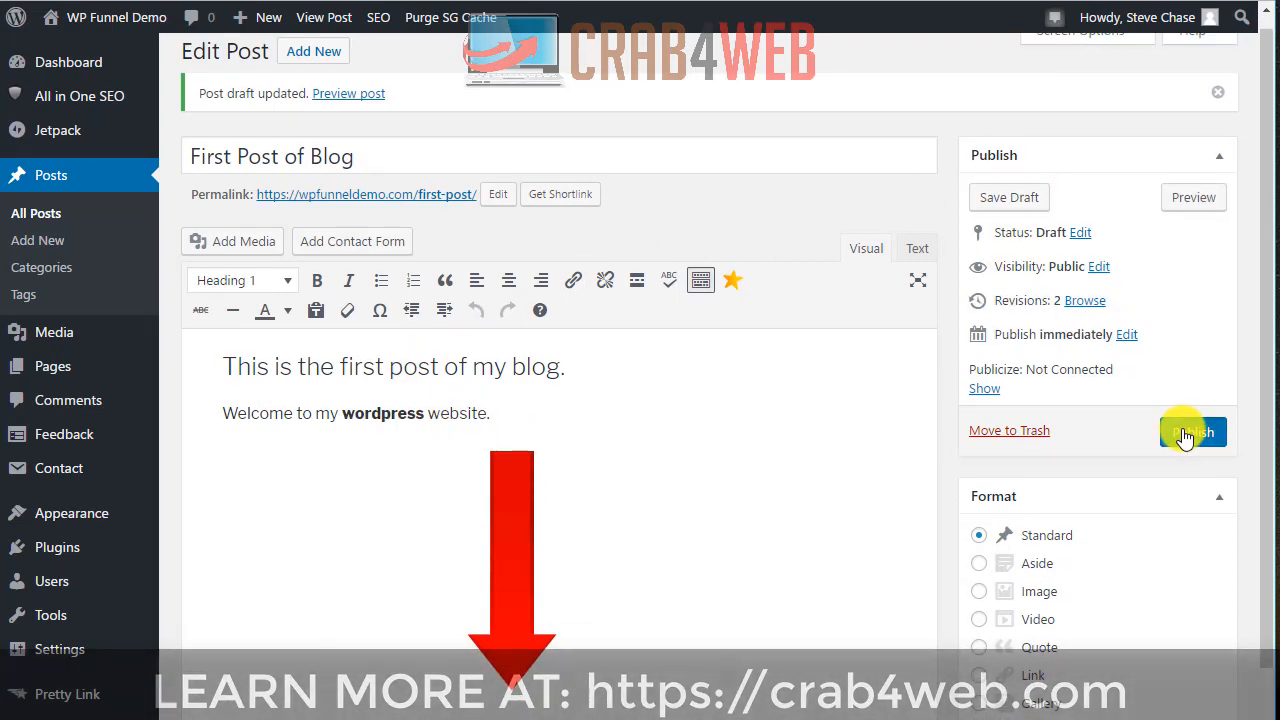
Publish the post and open the site's front page.
click(1186, 434)
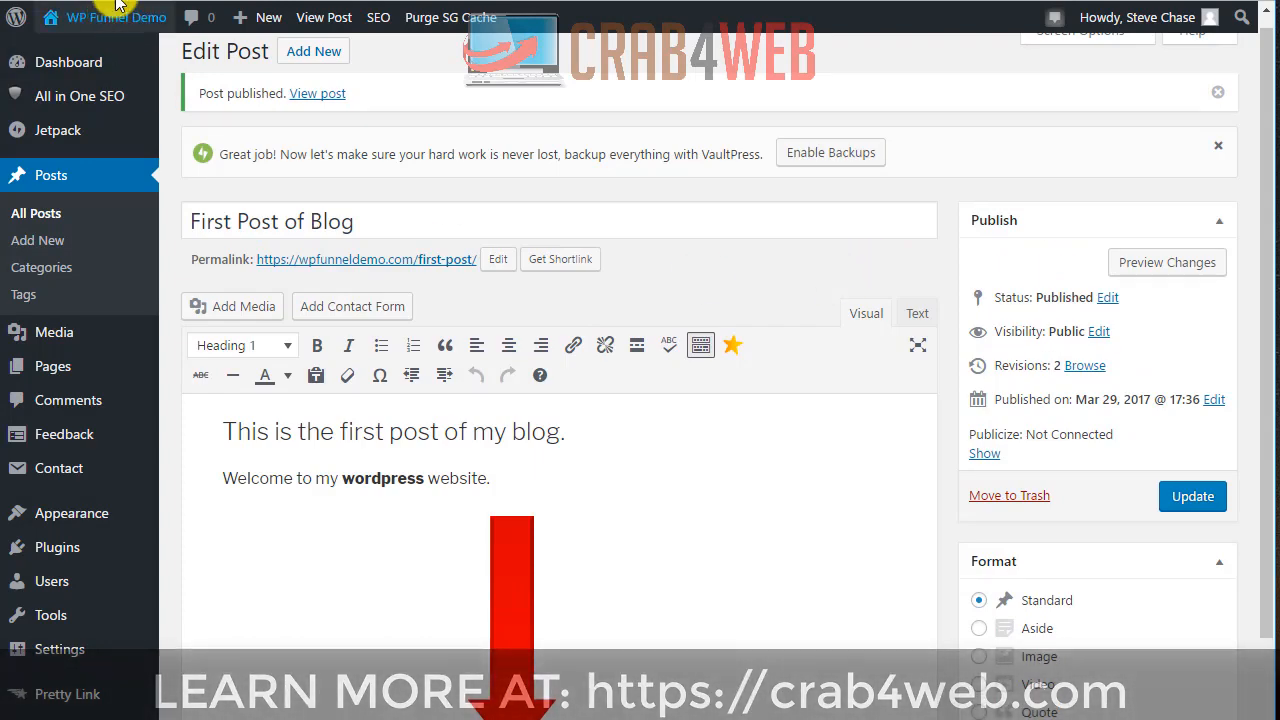
click(117, 8)
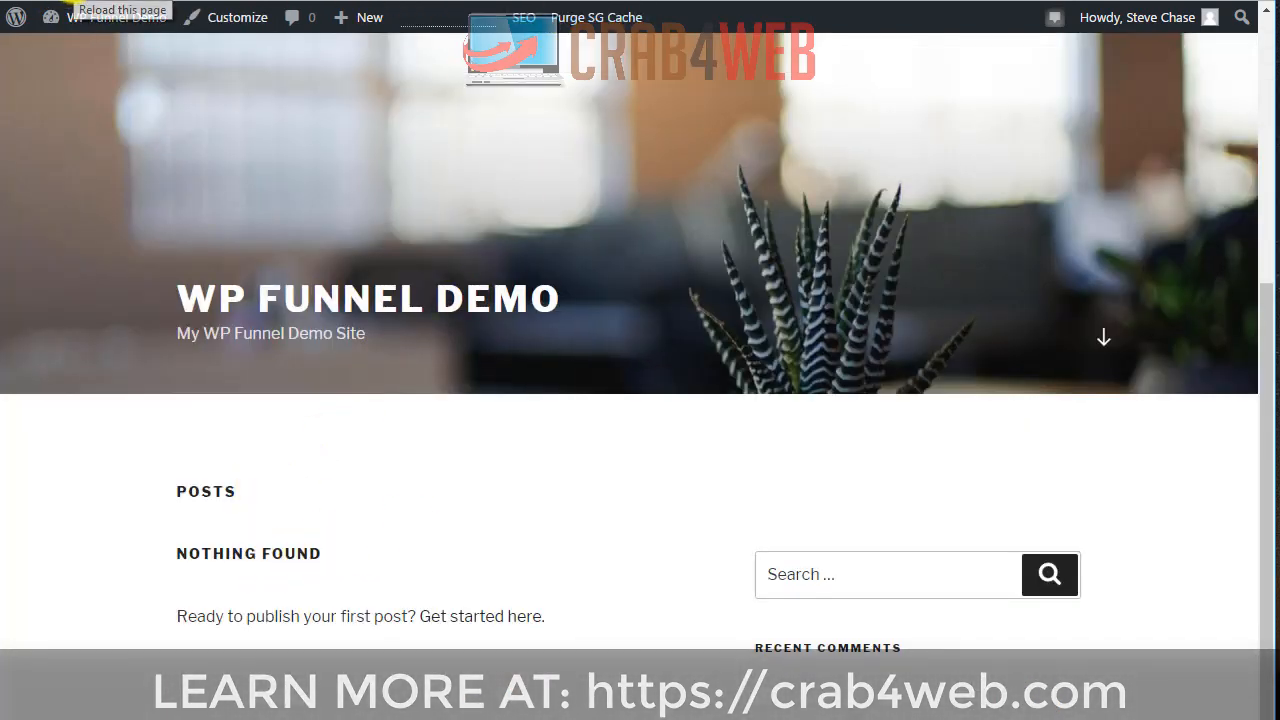
Reload the site's front page and examine the published first post with its heading, bold word and arrow image.
click(75, 0)
scroll(668, 203, down, 2)
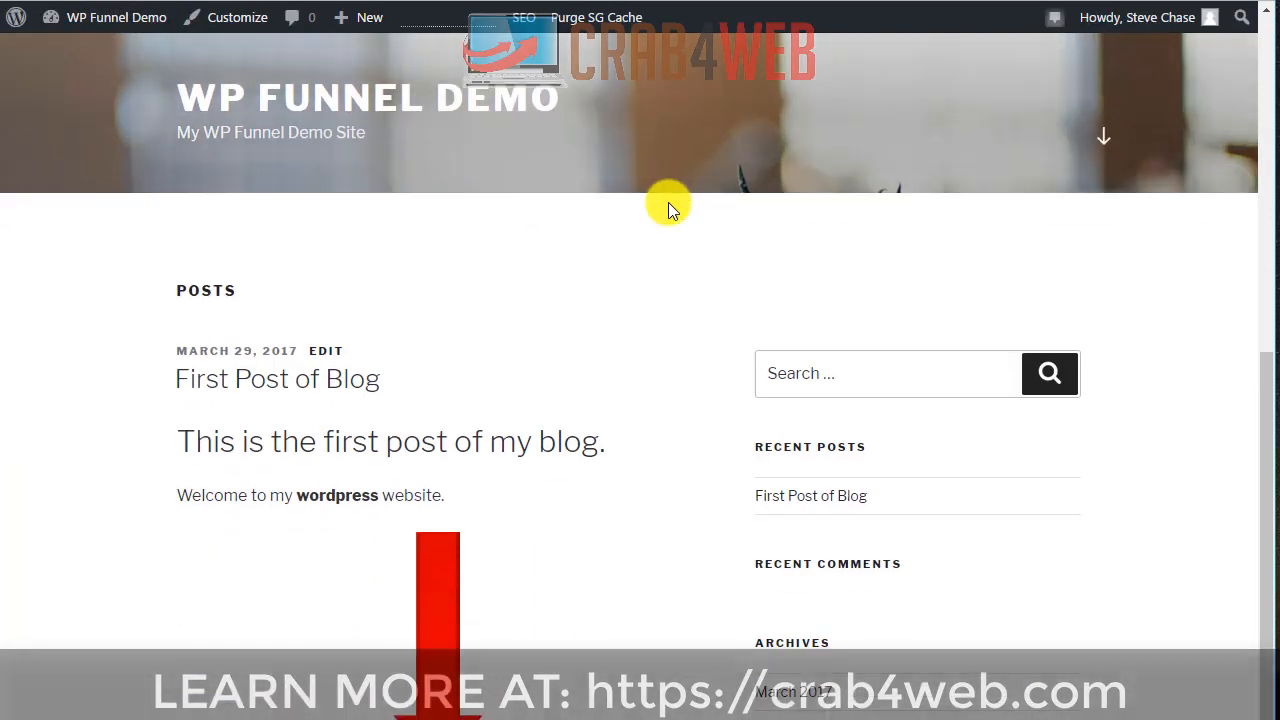
scroll(300, 330, down, 2)
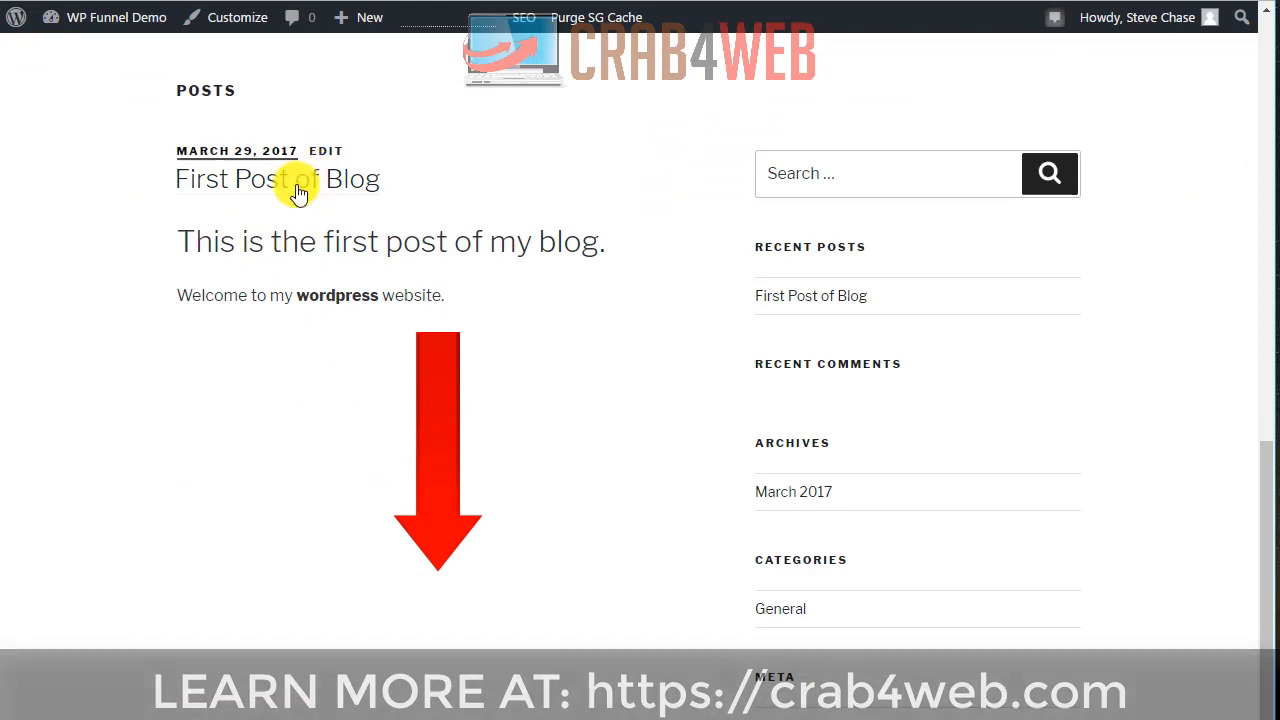
scroll(467, 430, down, 1)
scroll(480, 445, up, 3)
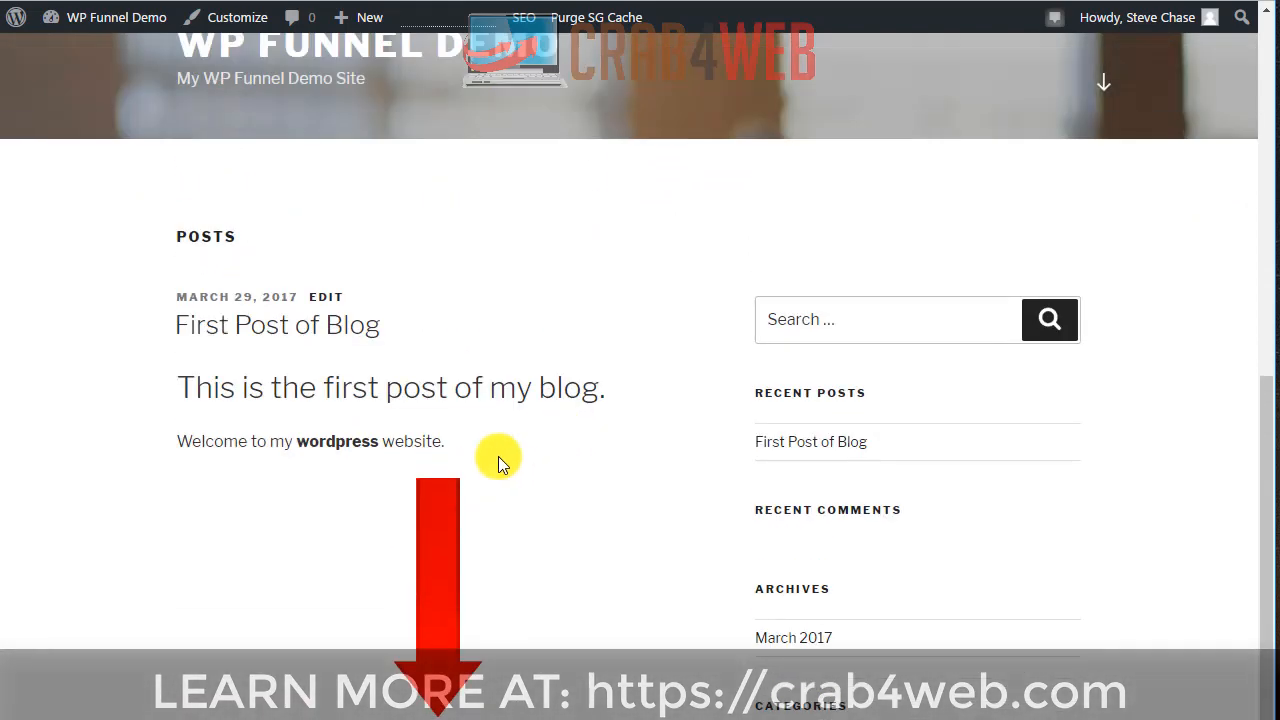
scroll(437, 529, down, 2)
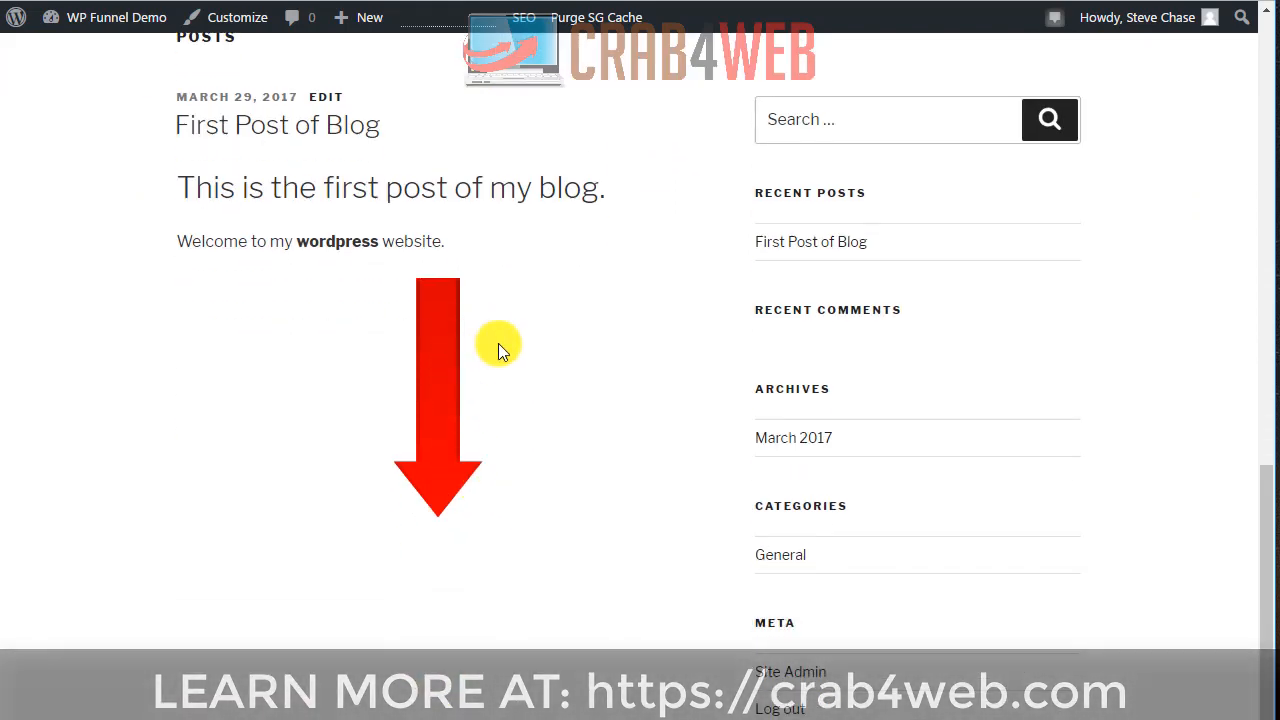
scroll(498, 343, up, 5)
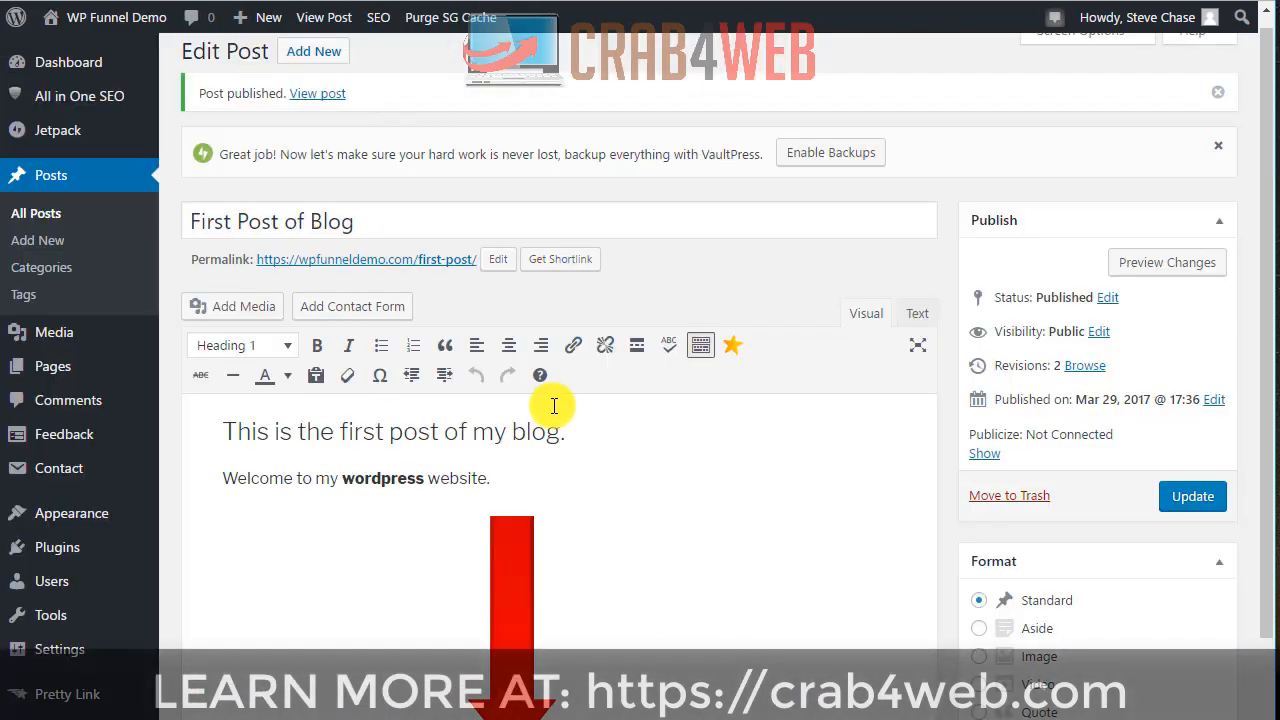
Return to the first post's editor, review its content and dismiss the VaultPress backup notice.
scroll(565, 395, down, 3)
scroll(609, 374, up, 2)
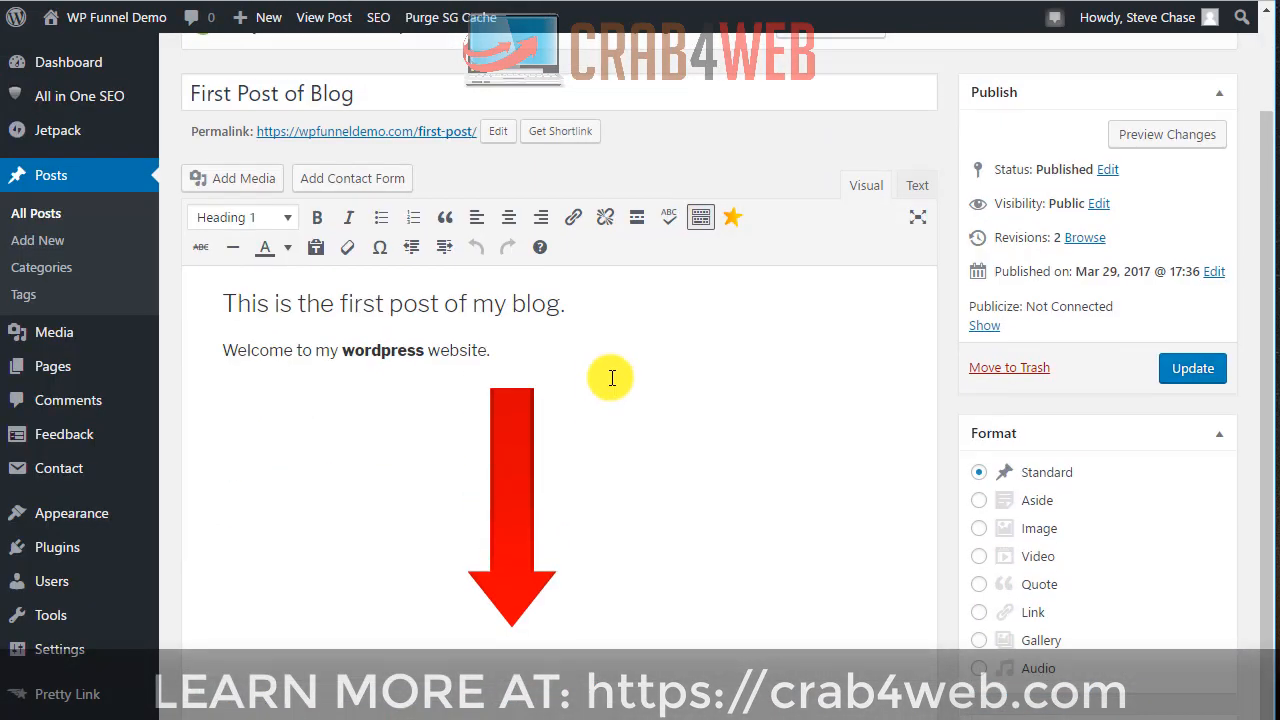
scroll(612, 377, up, 2)
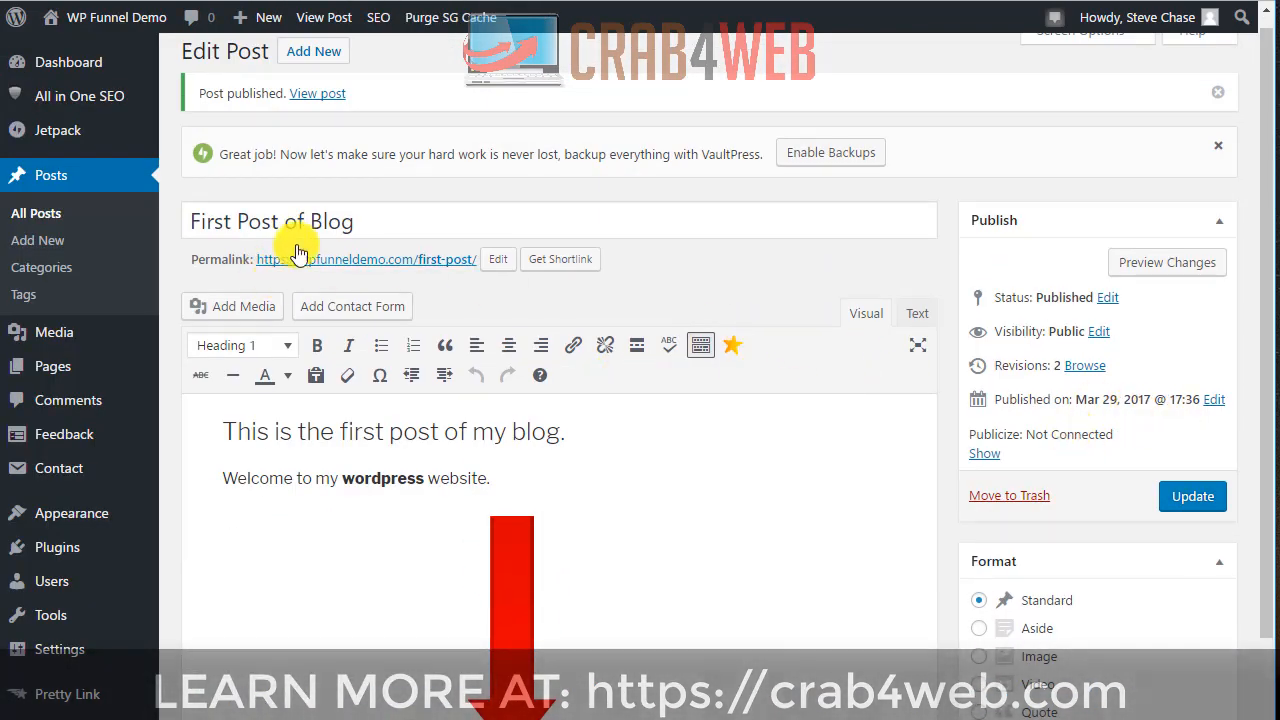
click(1218, 146)
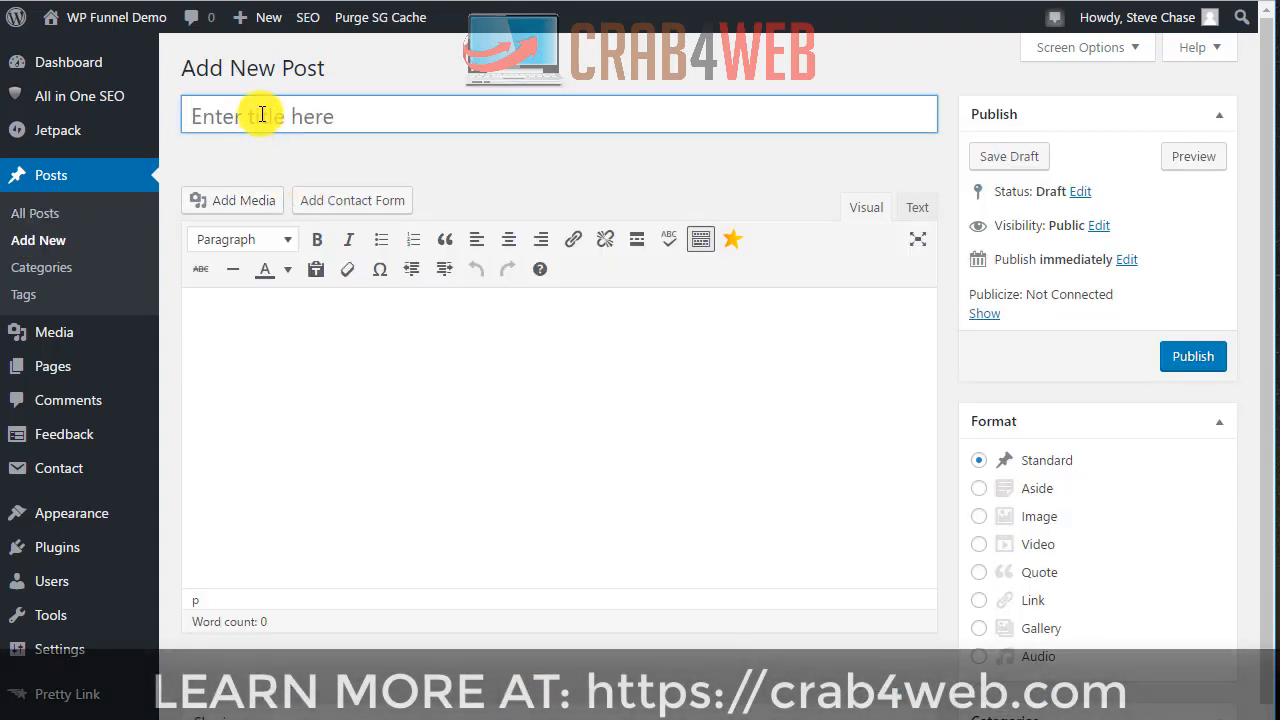
Start a new post titled "Second Post of Blog" and save it as a draft.
click(262, 114)
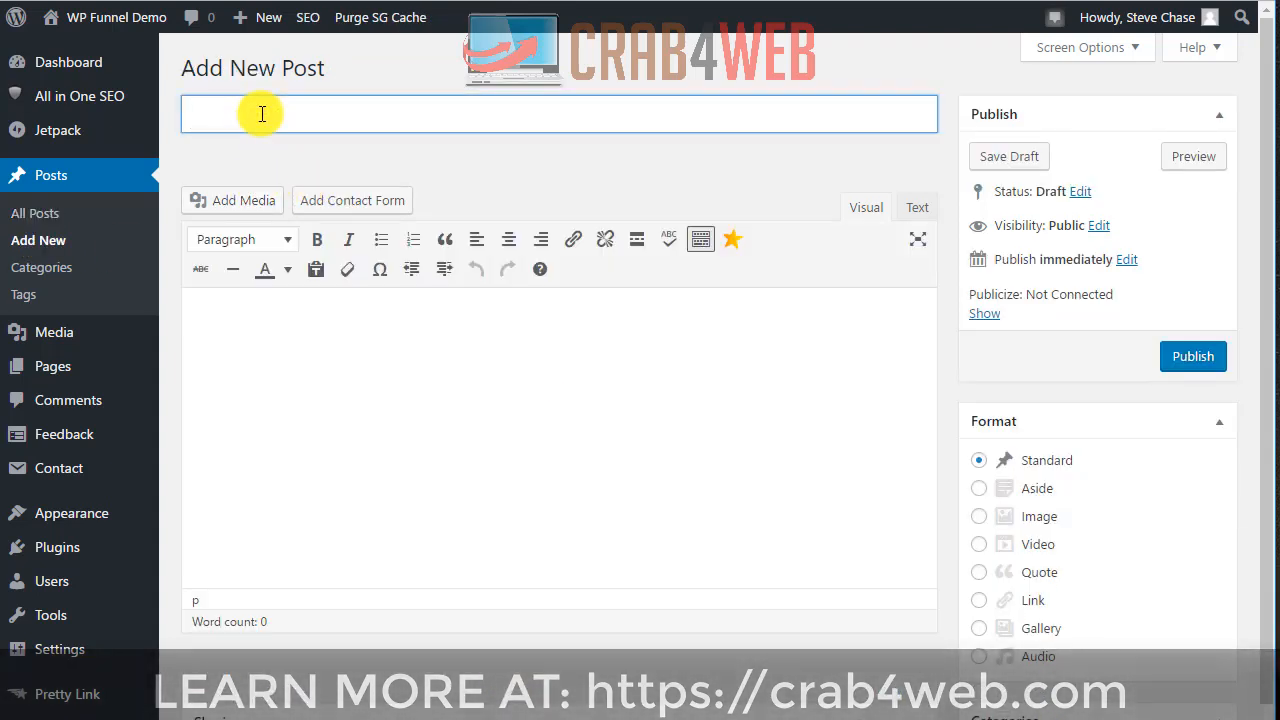
text(SEc)
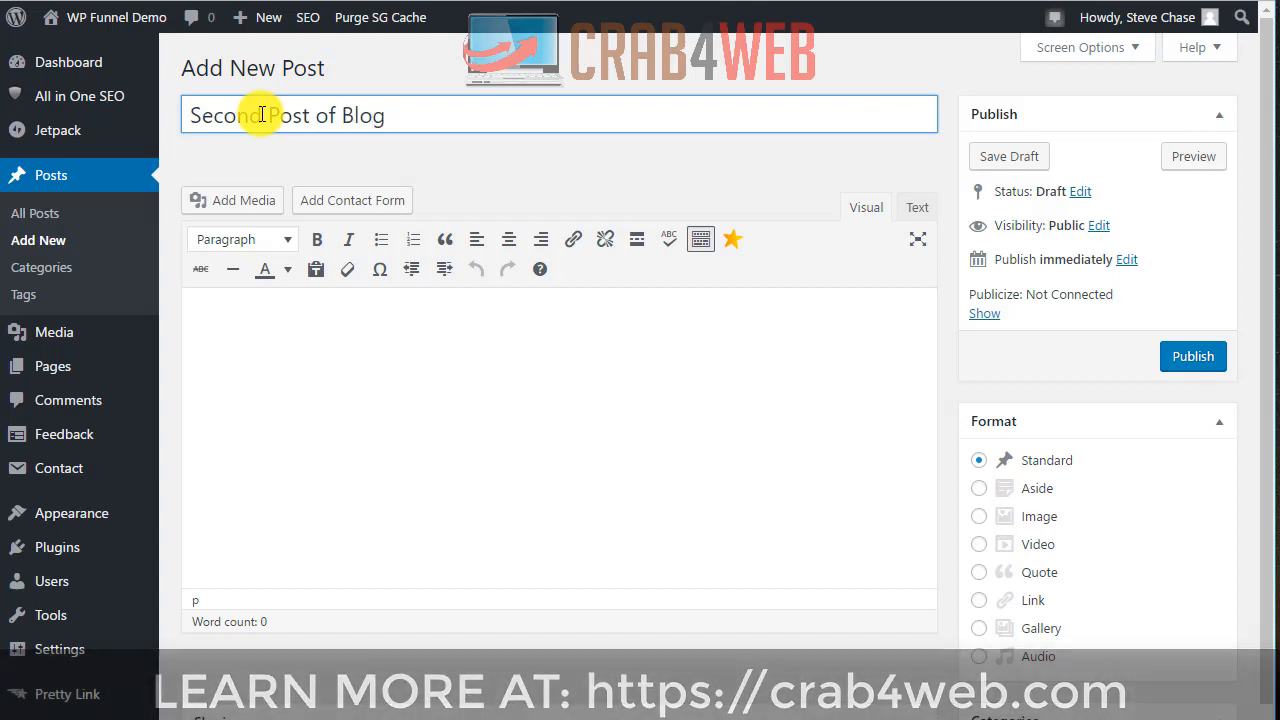
click(1010, 157)
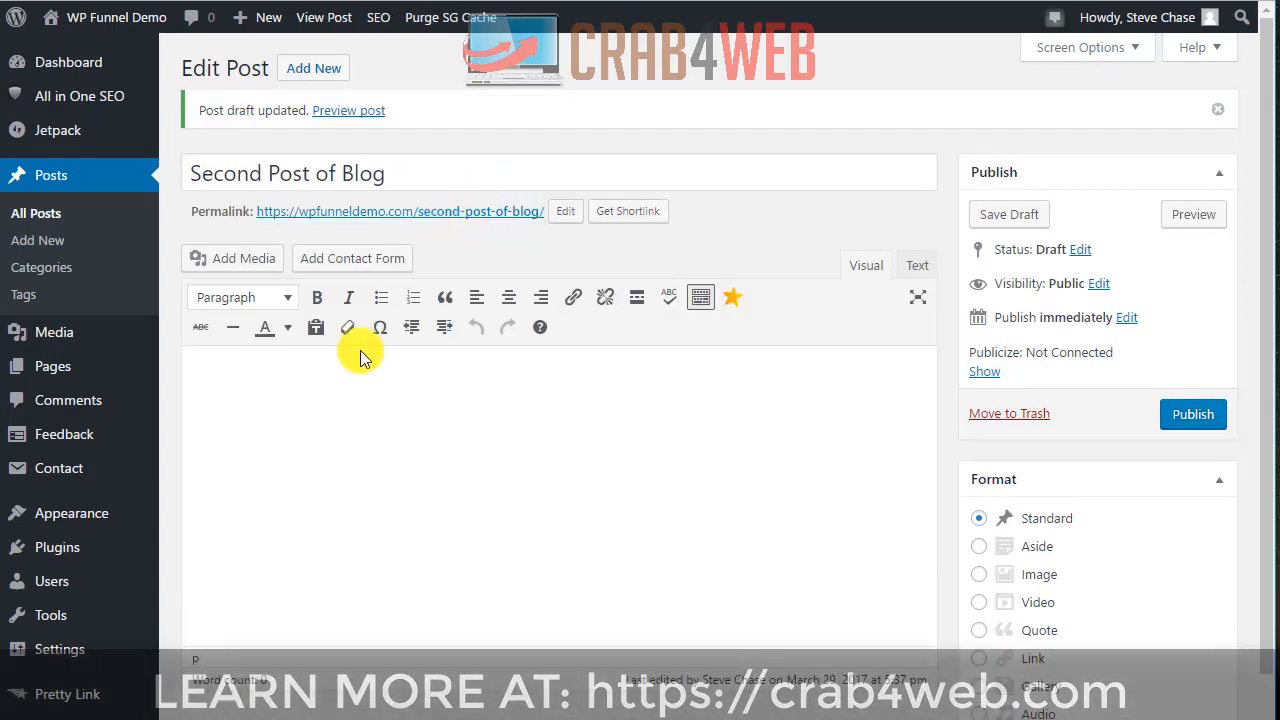
Write "This is my second post of my blog." and "Here is a video:" as separate paragraphs, leaving an empty line below.
click(270, 381)
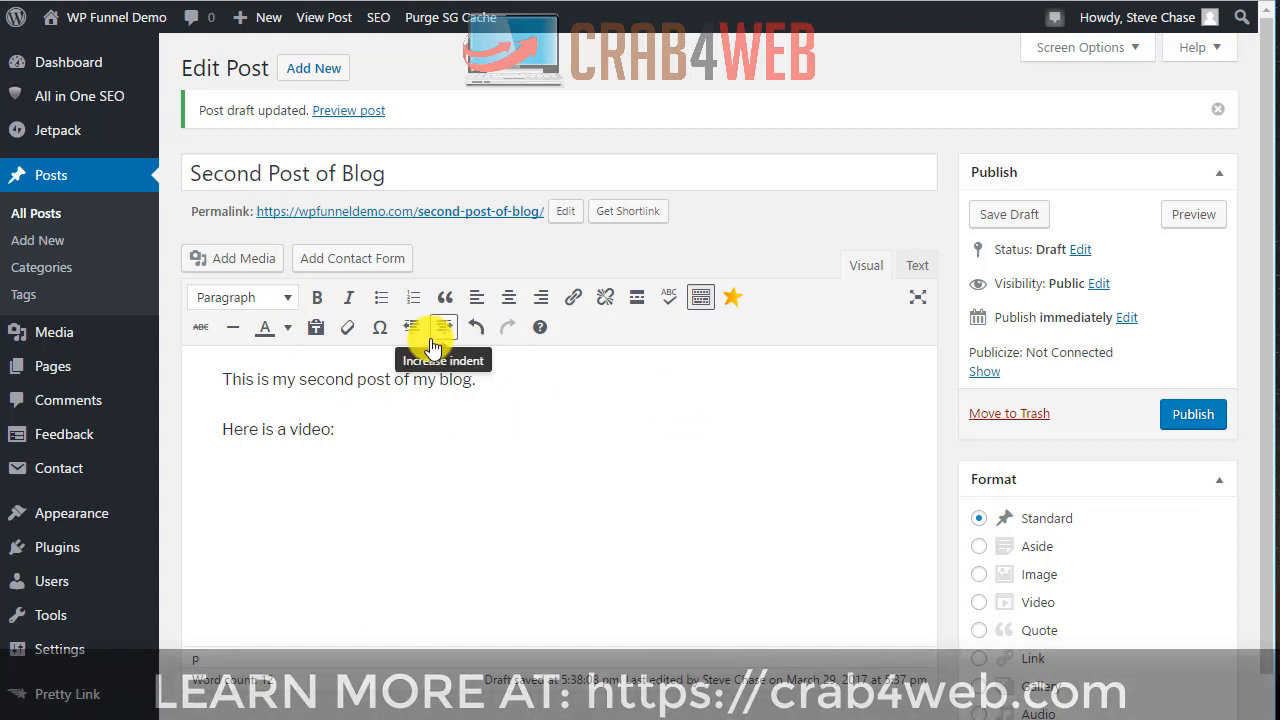
right_click(266, 483)
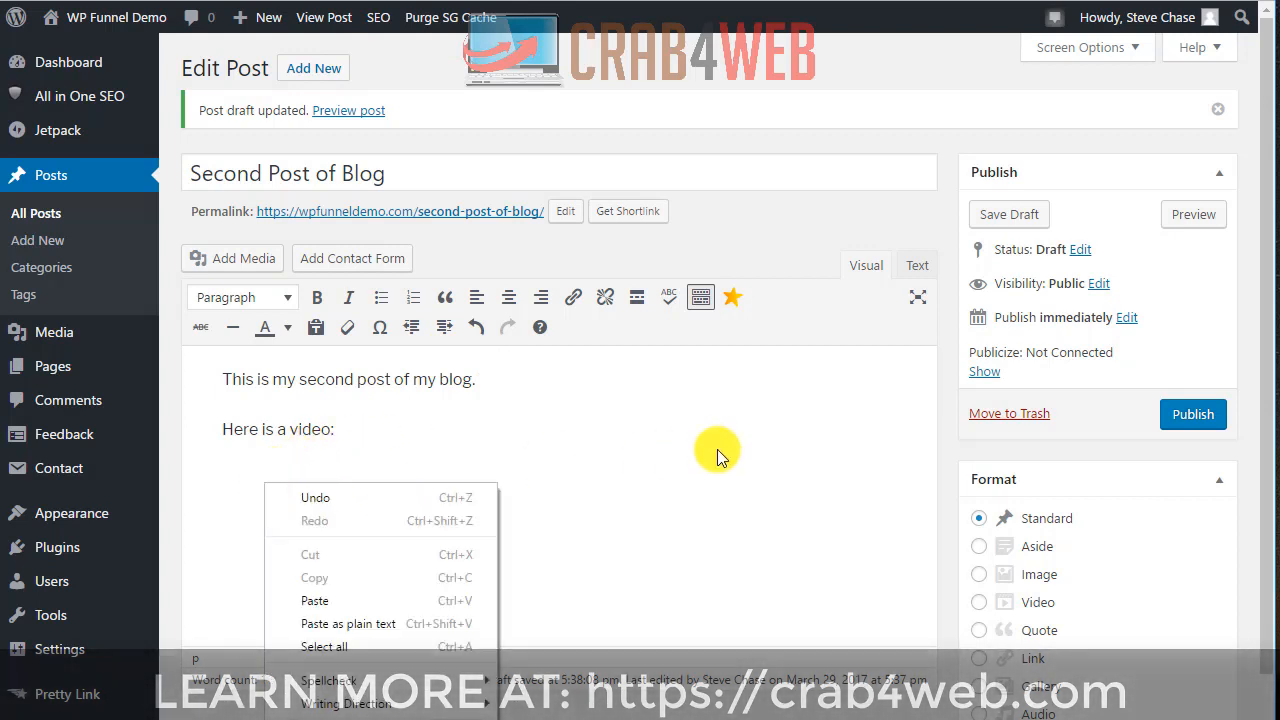
click(291, 457)
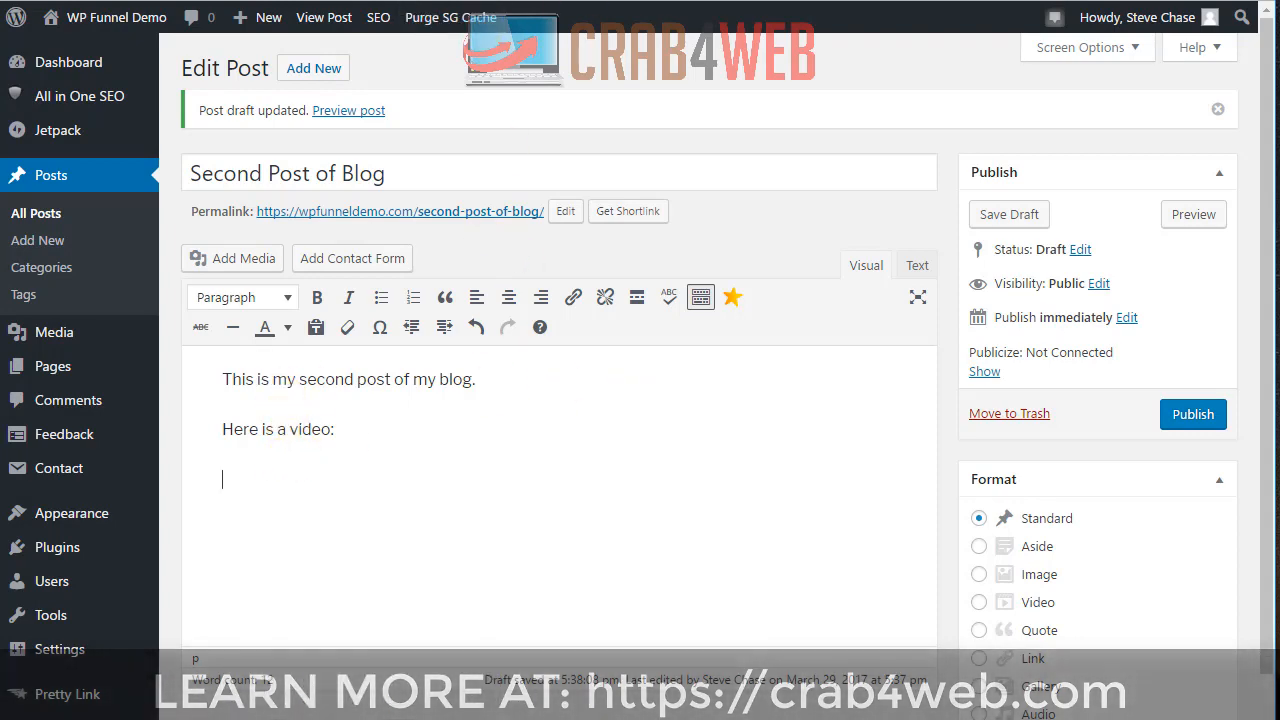
Copy the YouTube link of the "Star Trek (2009) Official Trailer" and paste it into the post below "Here is a video:".
key(ctrl+Tab)
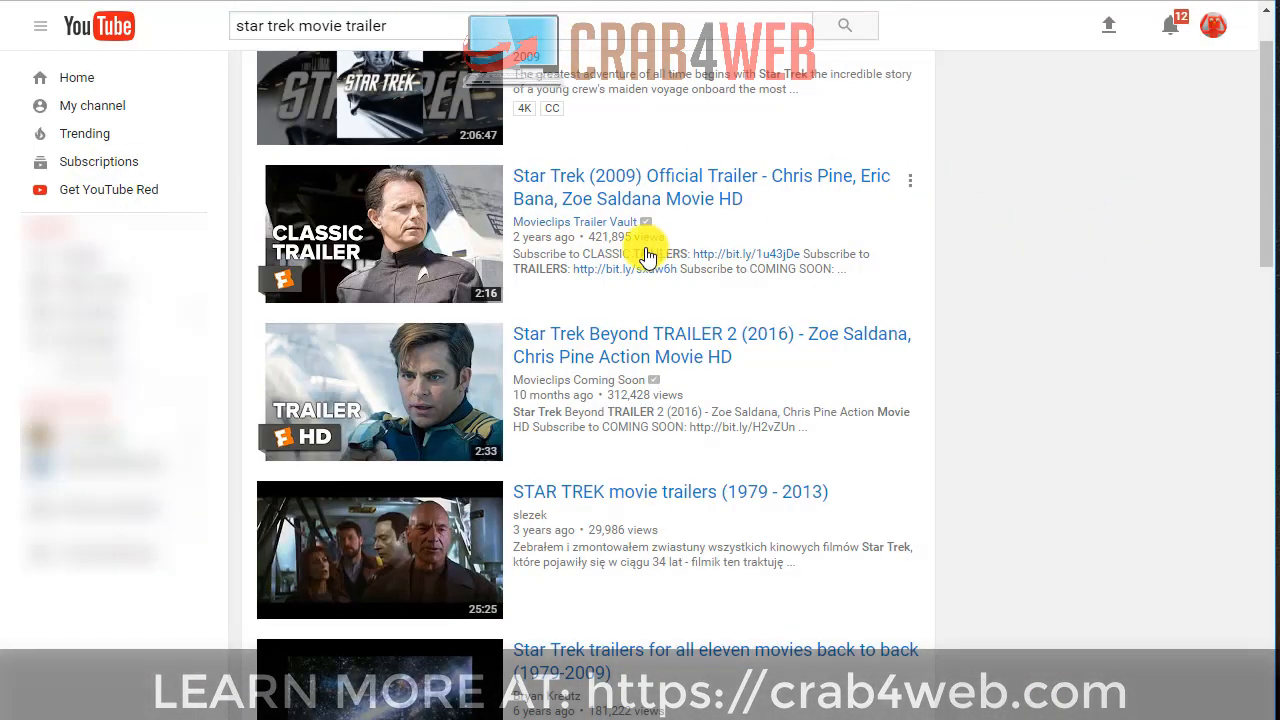
right_click(455, 193)
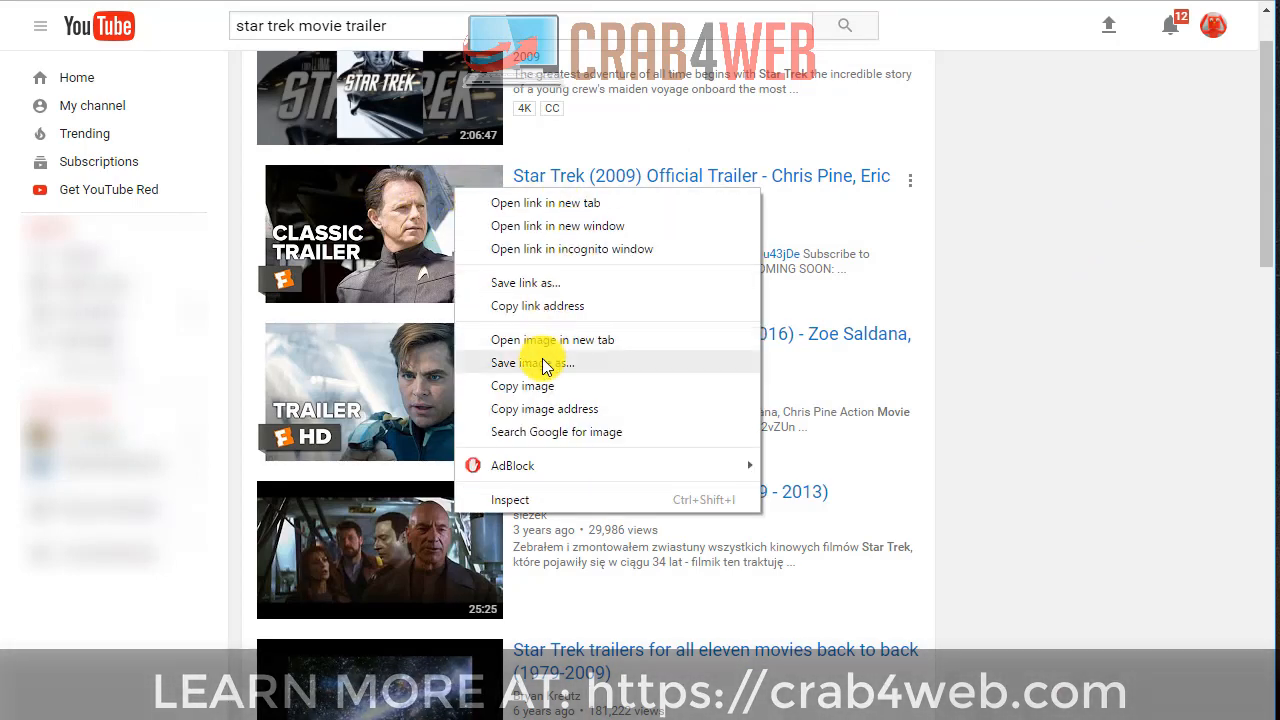
click(543, 306)
key(ctrl+Tab)
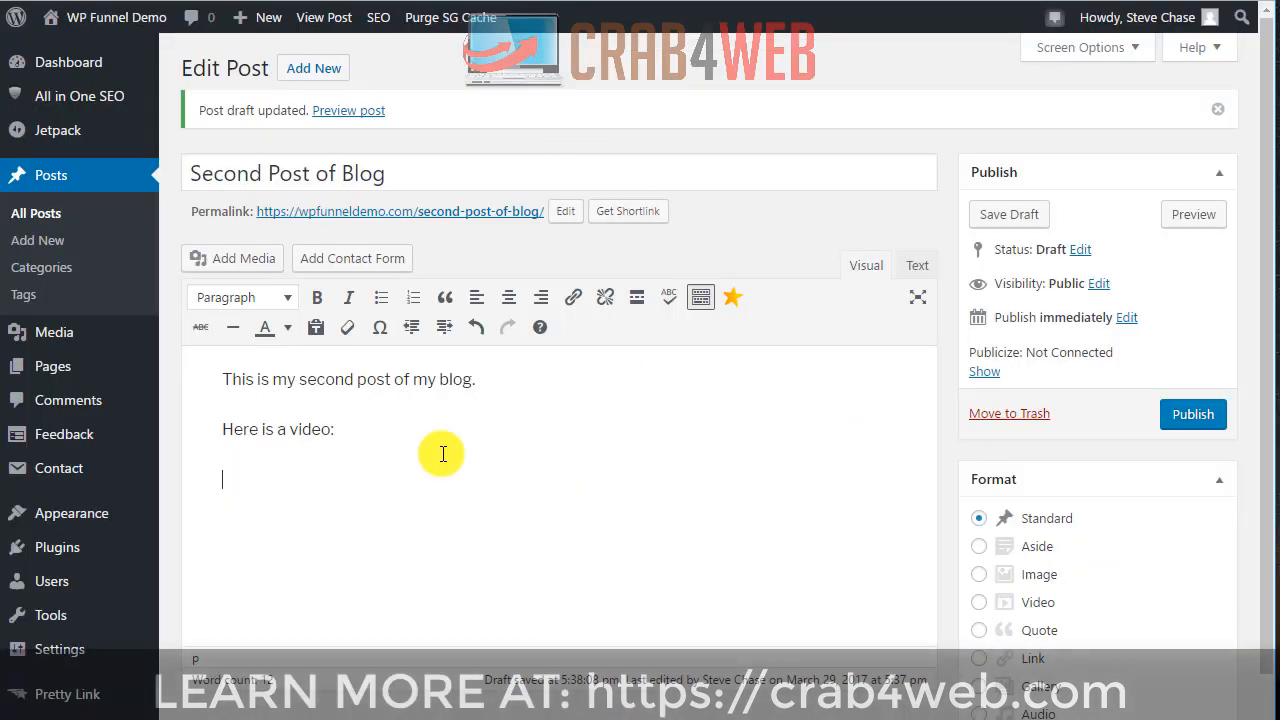
right_click(261, 479)
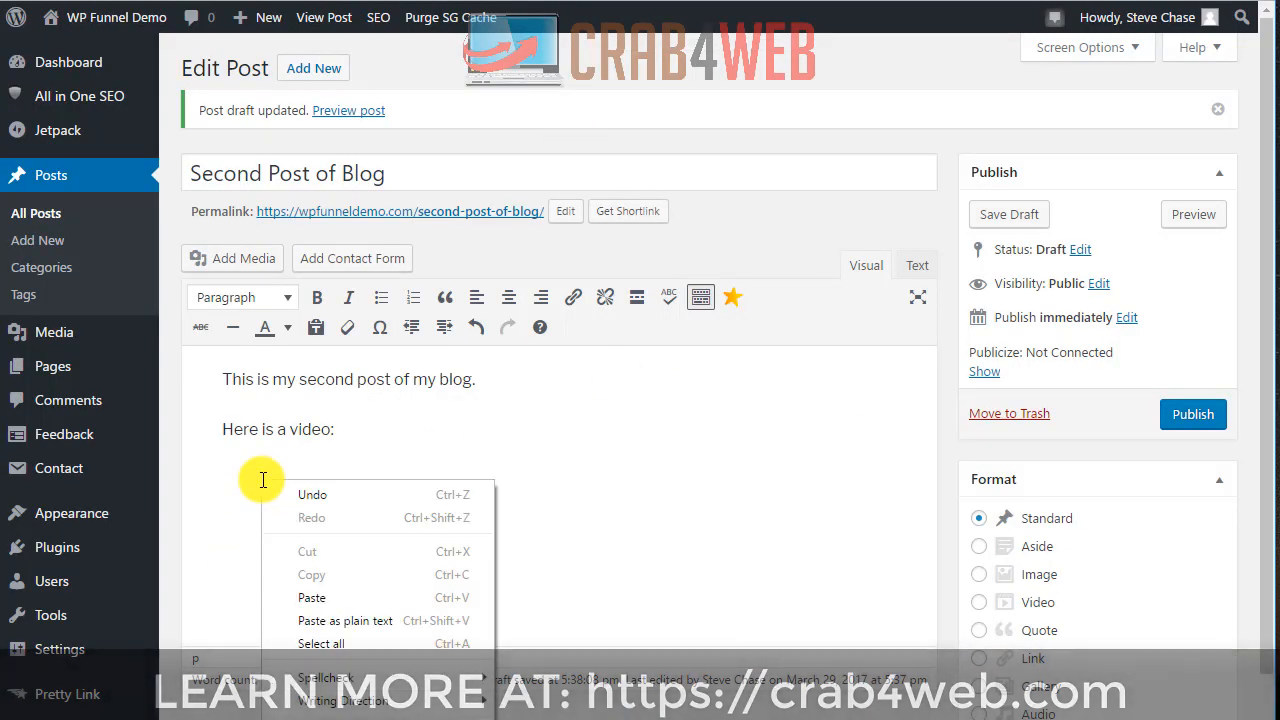
click(347, 597)
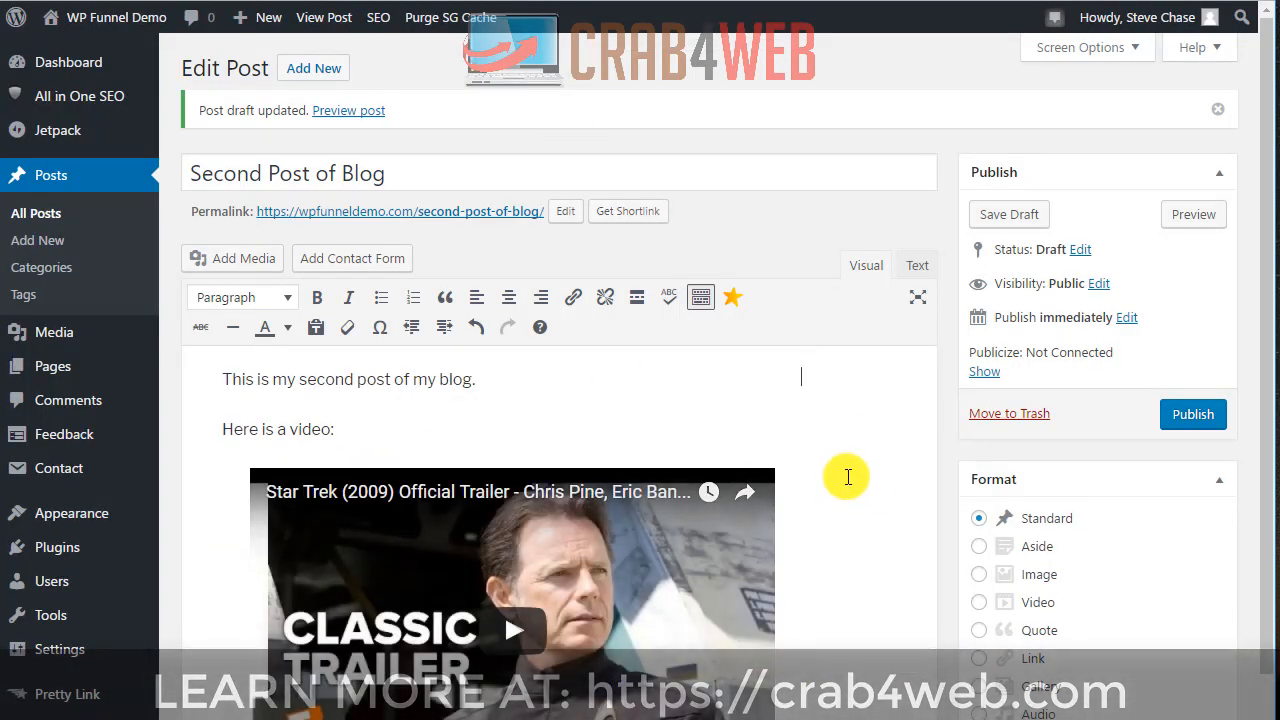
Check the embedded trailer, save the draft and publish the second post.
scroll(847, 477, down, 2)
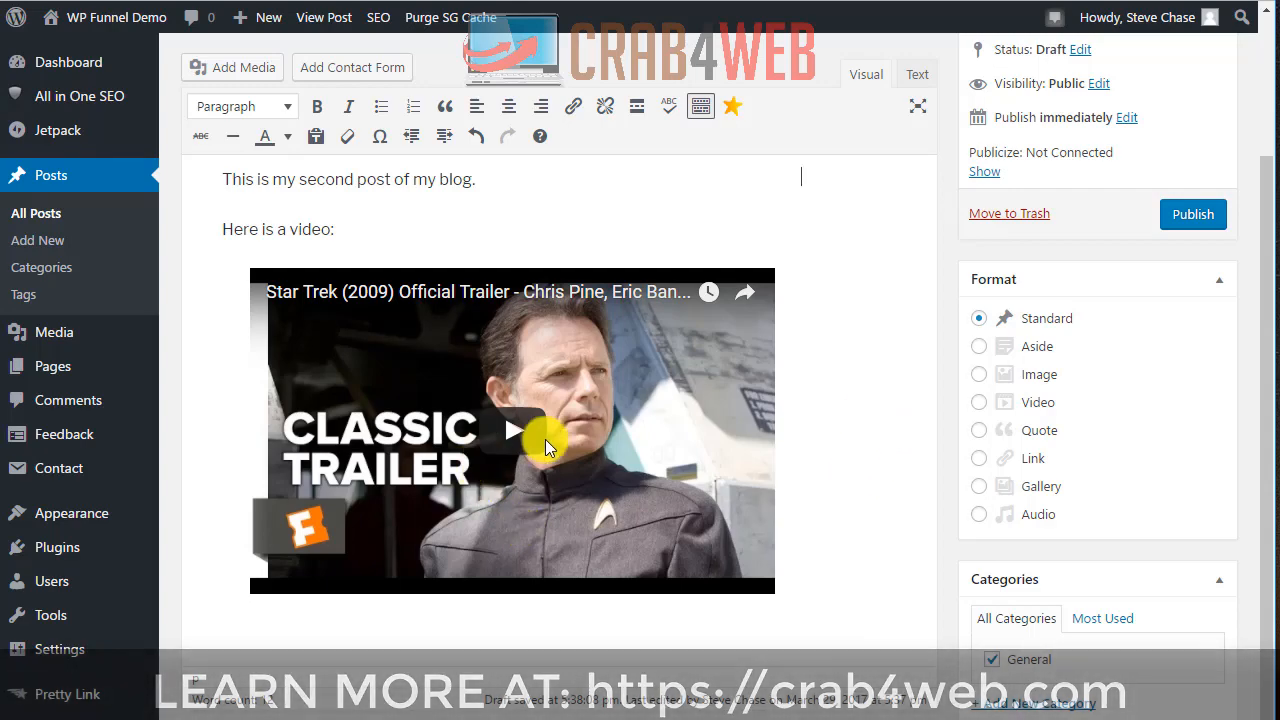
scroll(960, 300, up, 2)
click(1005, 216)
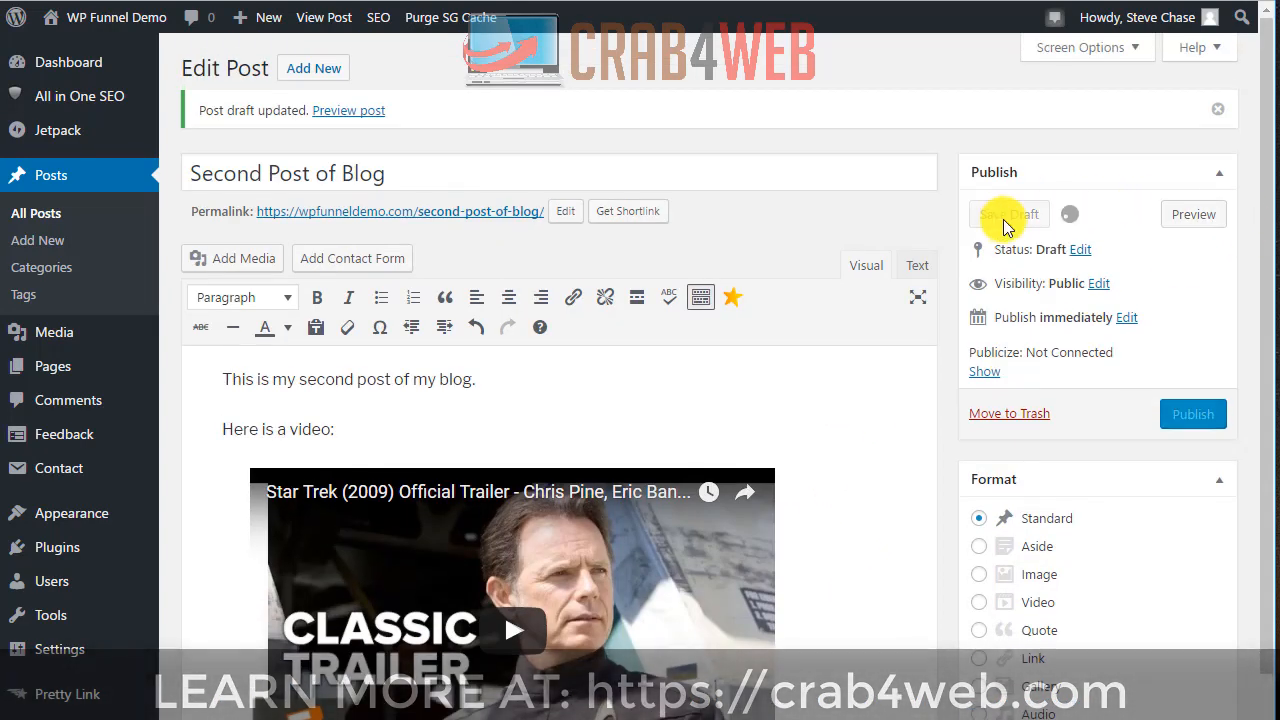
scroll(647, 409, down, 2)
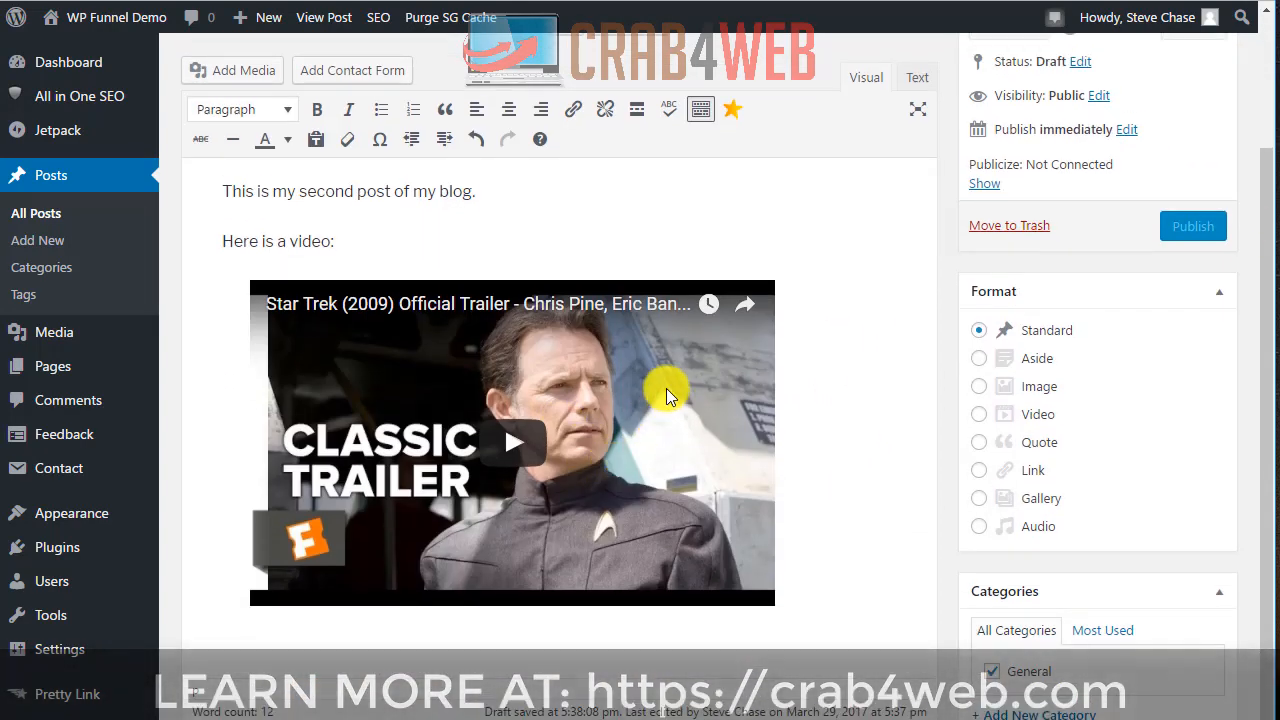
scroll(663, 386, down, 1)
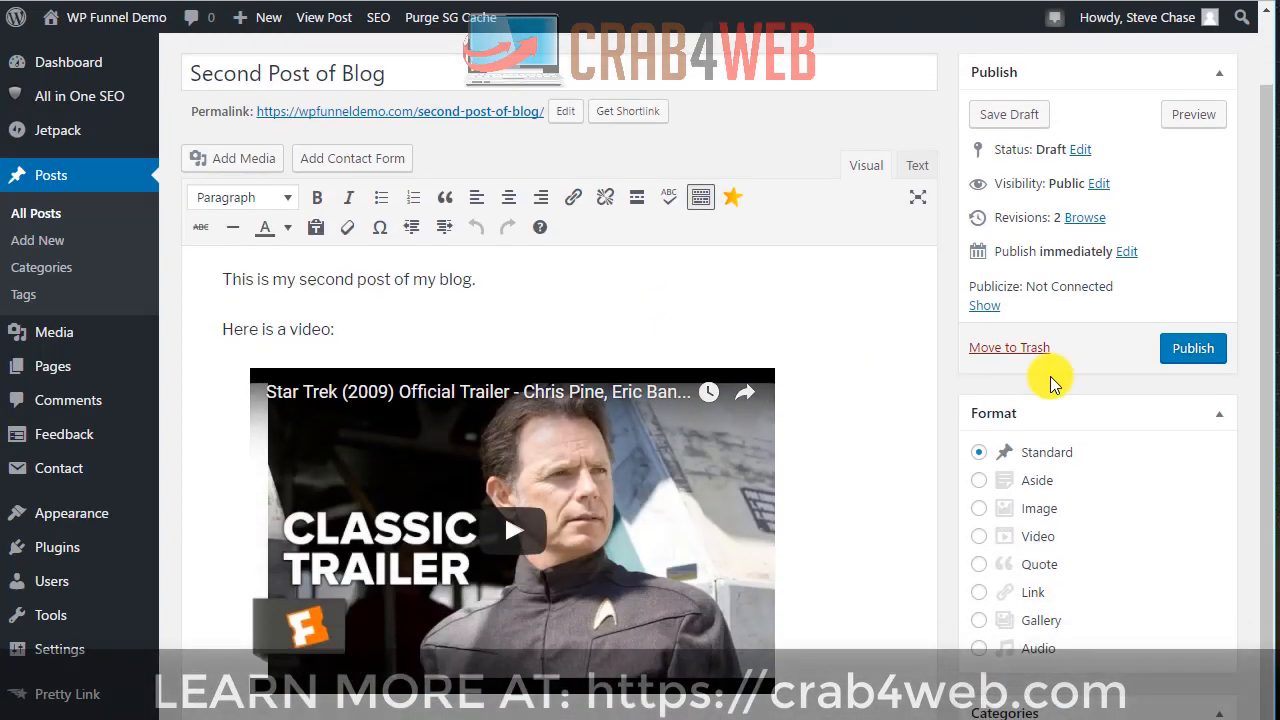
click(1188, 348)
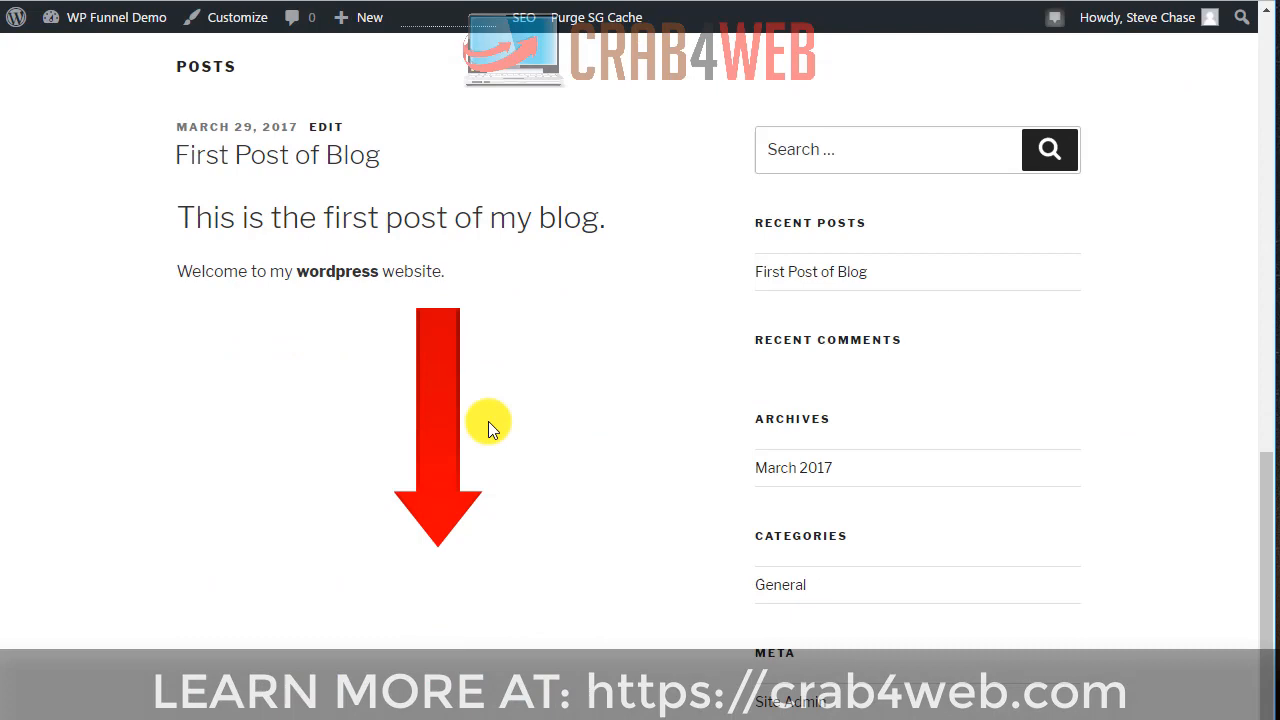
Reload the site's front page and examine the order and content of the two published posts.
scroll(488, 422, down, 1)
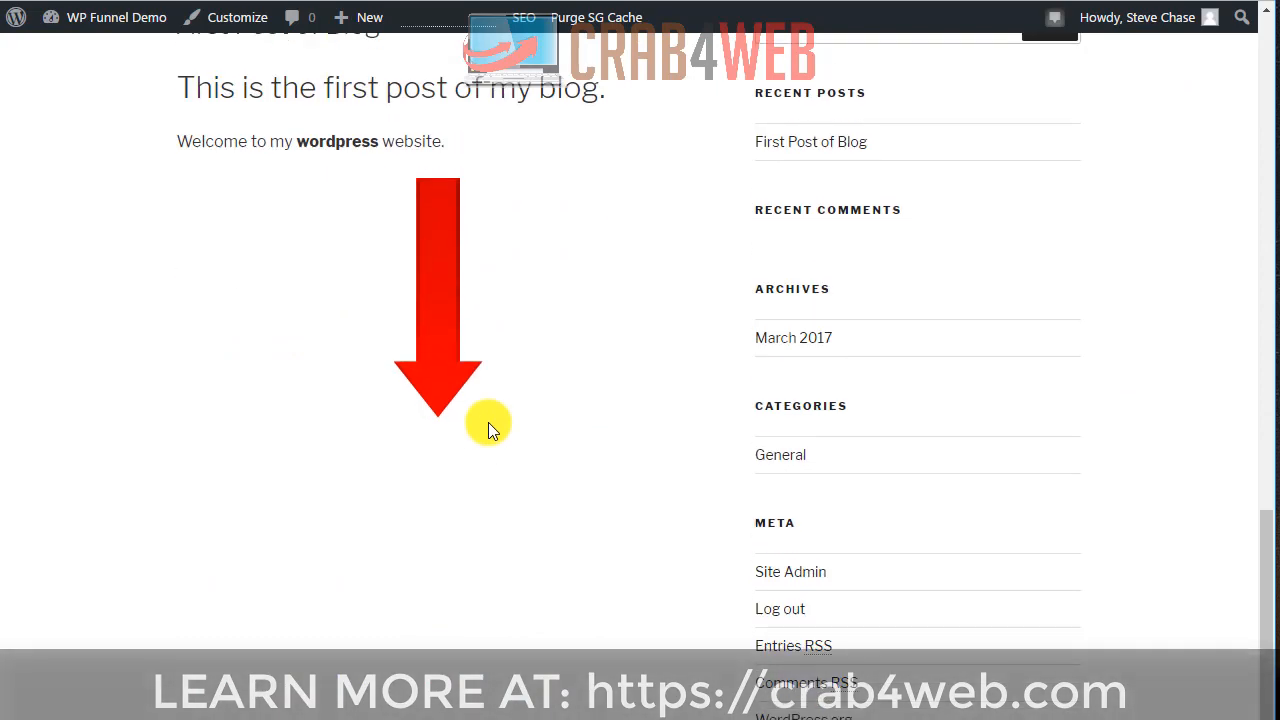
scroll(488, 422, up, 15)
scroll(240, 140, down, 1)
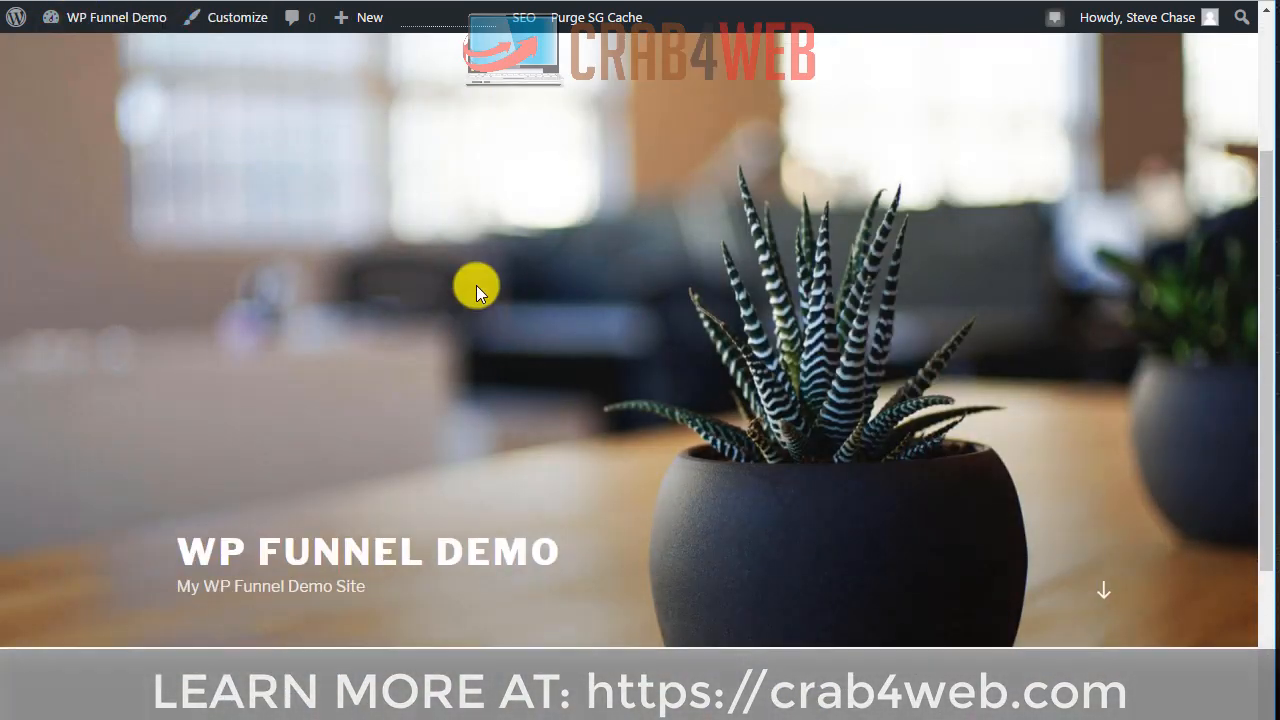
scroll(477, 284, down, 6)
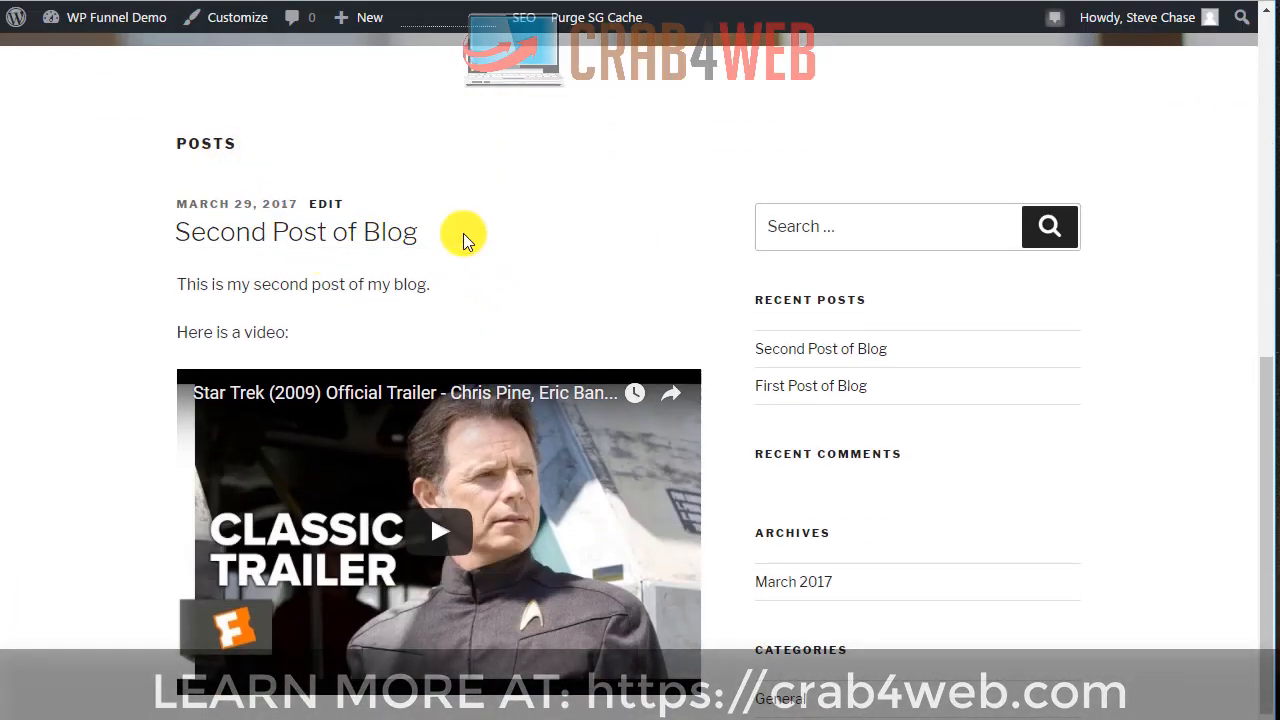
scroll(463, 233, down, 5)
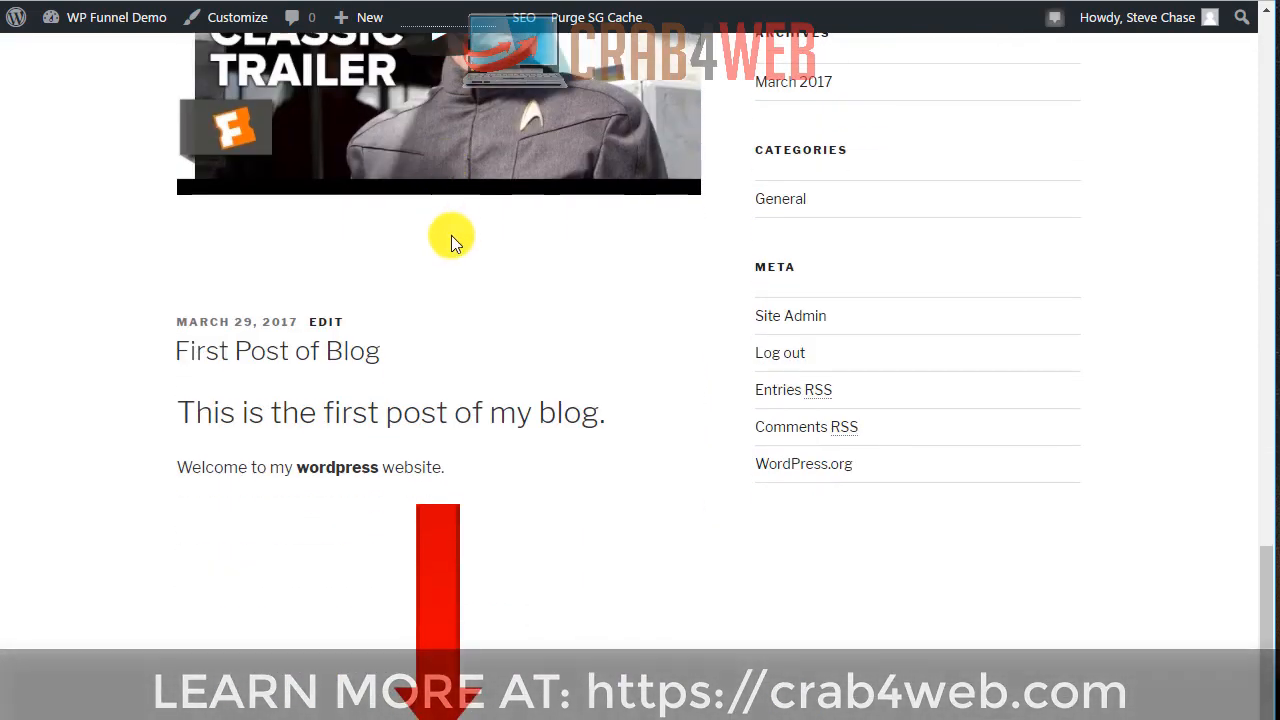
scroll(451, 240, up, 3)
scroll(370, 160, up, 2)
scroll(397, 198, down, 1)
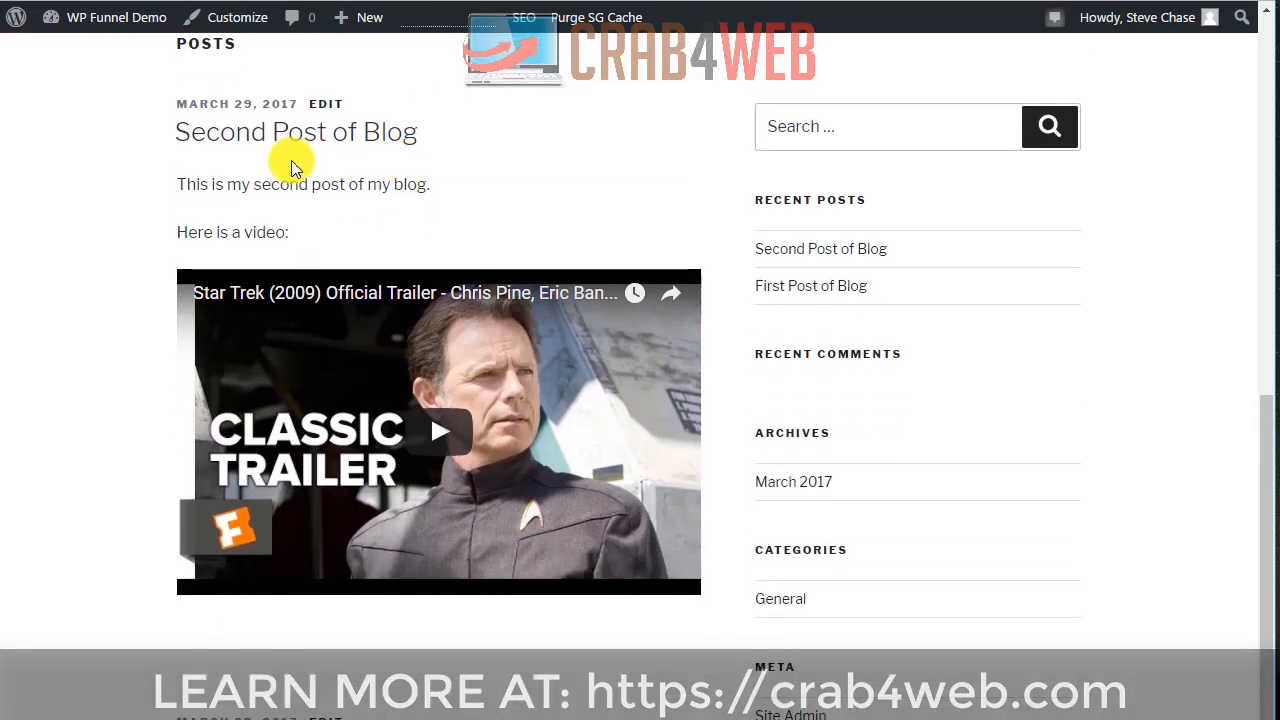
scroll(517, 189, down, 1)
scroll(513, 200, down, 1)
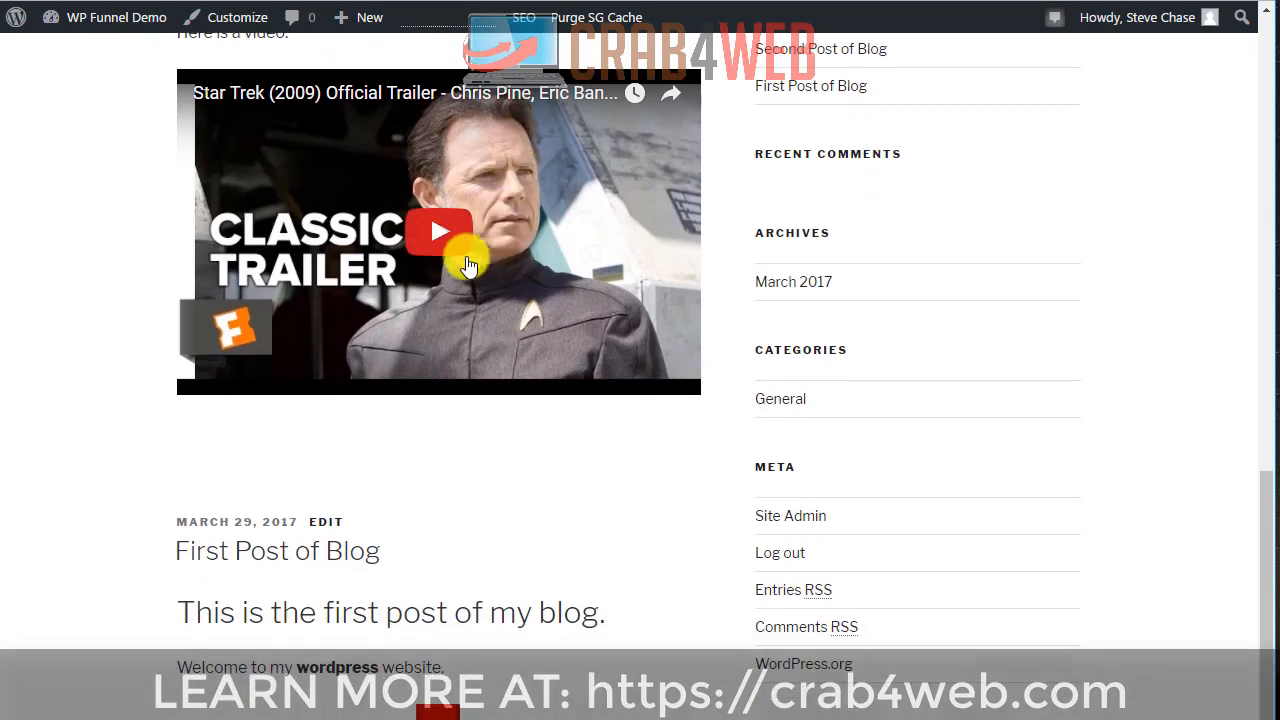
Play and pause the embedded Star Trek trailer on the front page, and return to the second post's editor.
click(450, 230)
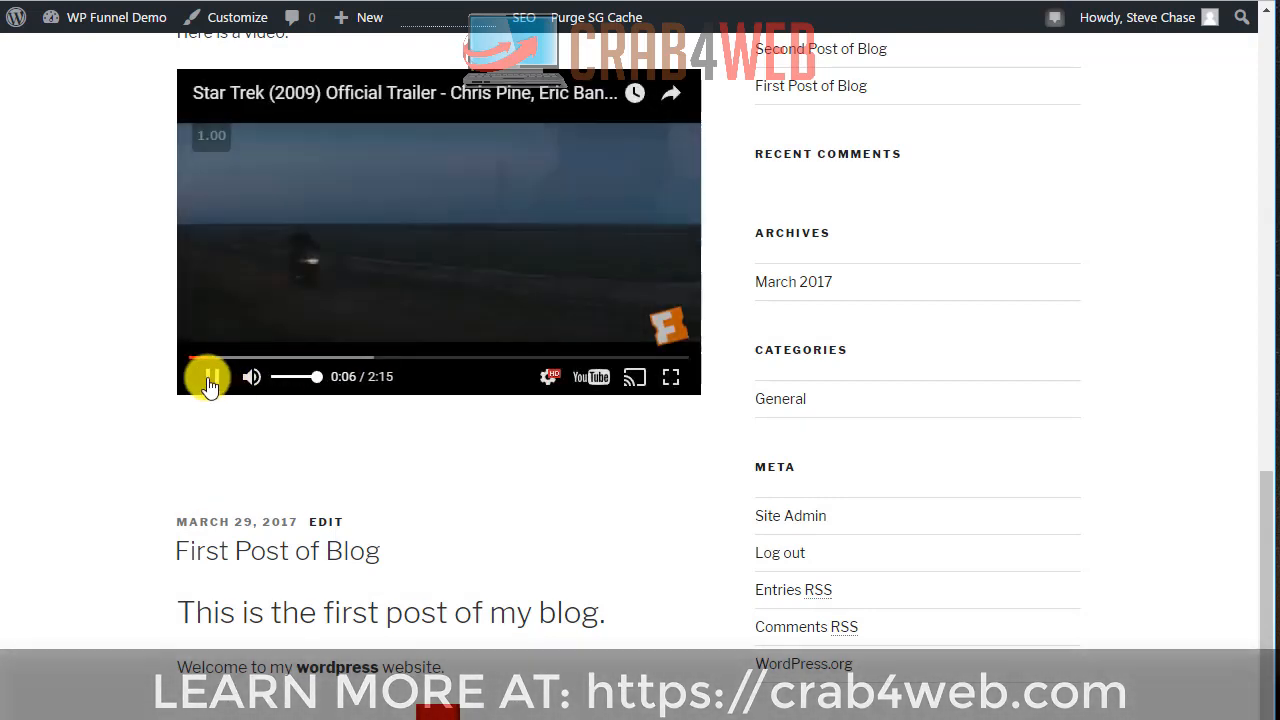
click(209, 382)
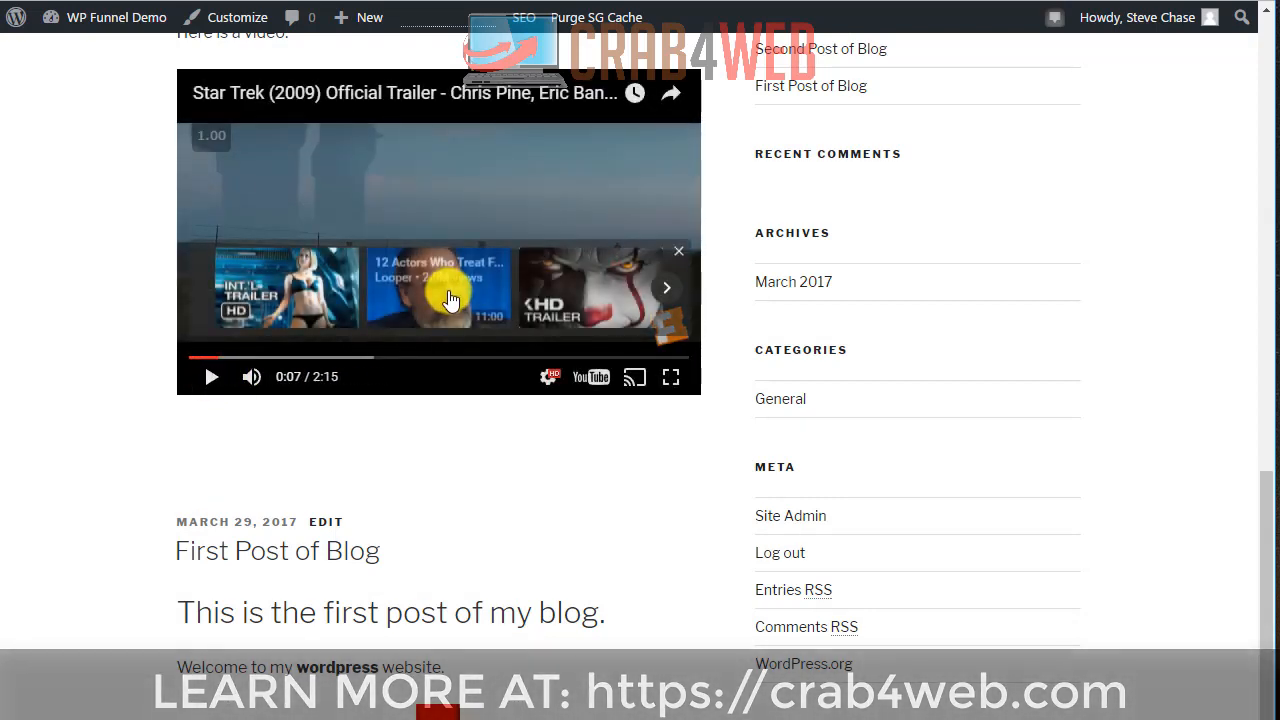
scroll(512, 240, up, 2)
scroll(512, 240, down, 5)
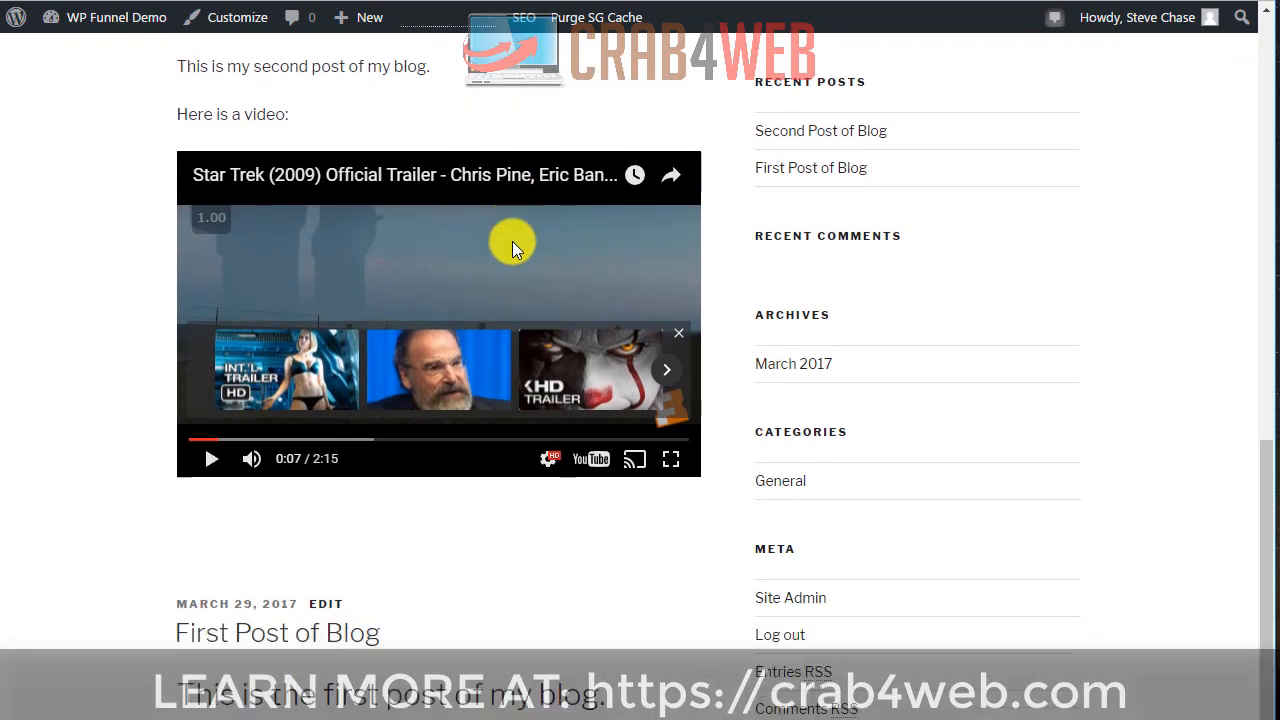
scroll(431, 520, up, 10)
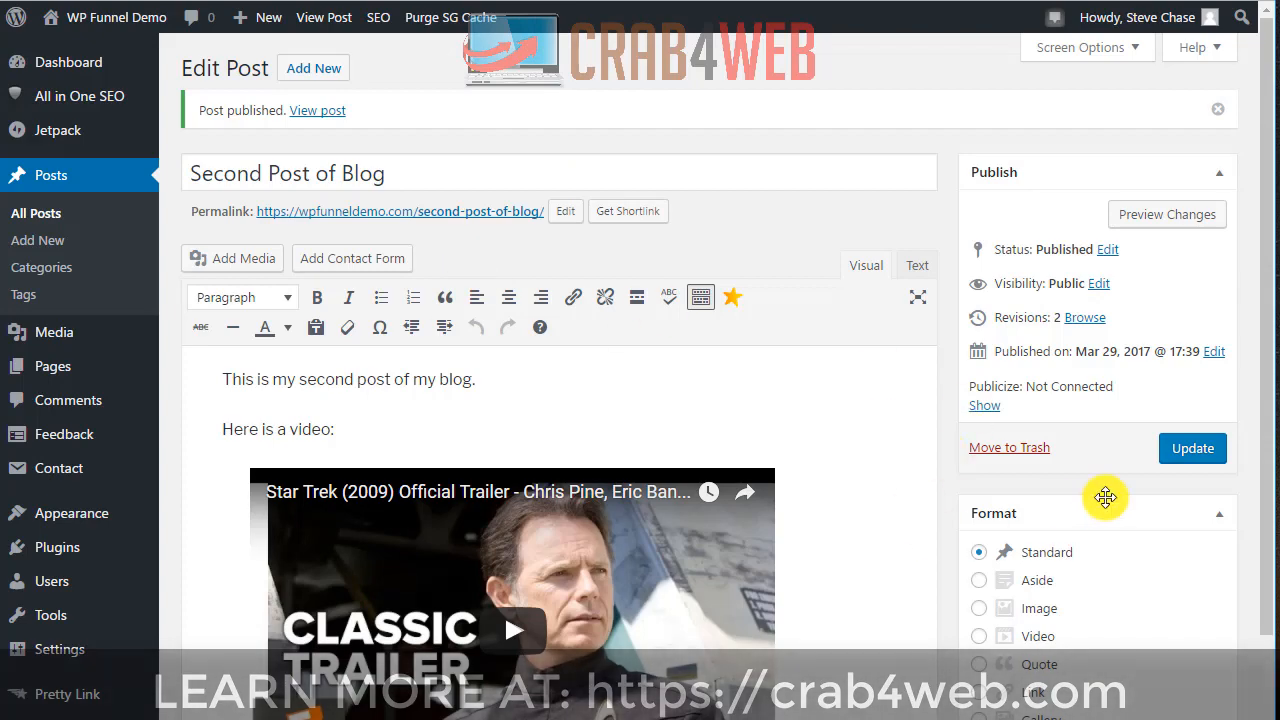
scroll(309, 286, down, 3)
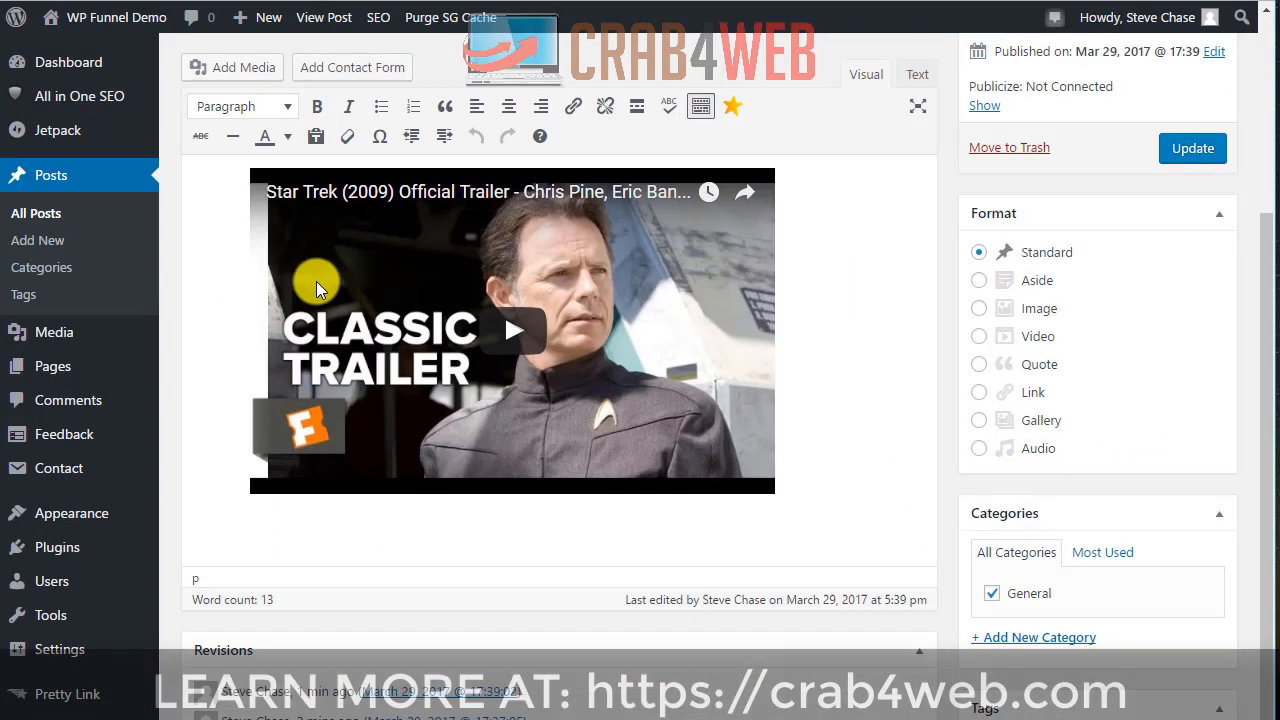
Leave the second post's editor and open the list of all posts.
scroll(250, 230, up, 2)
click(62, 180)
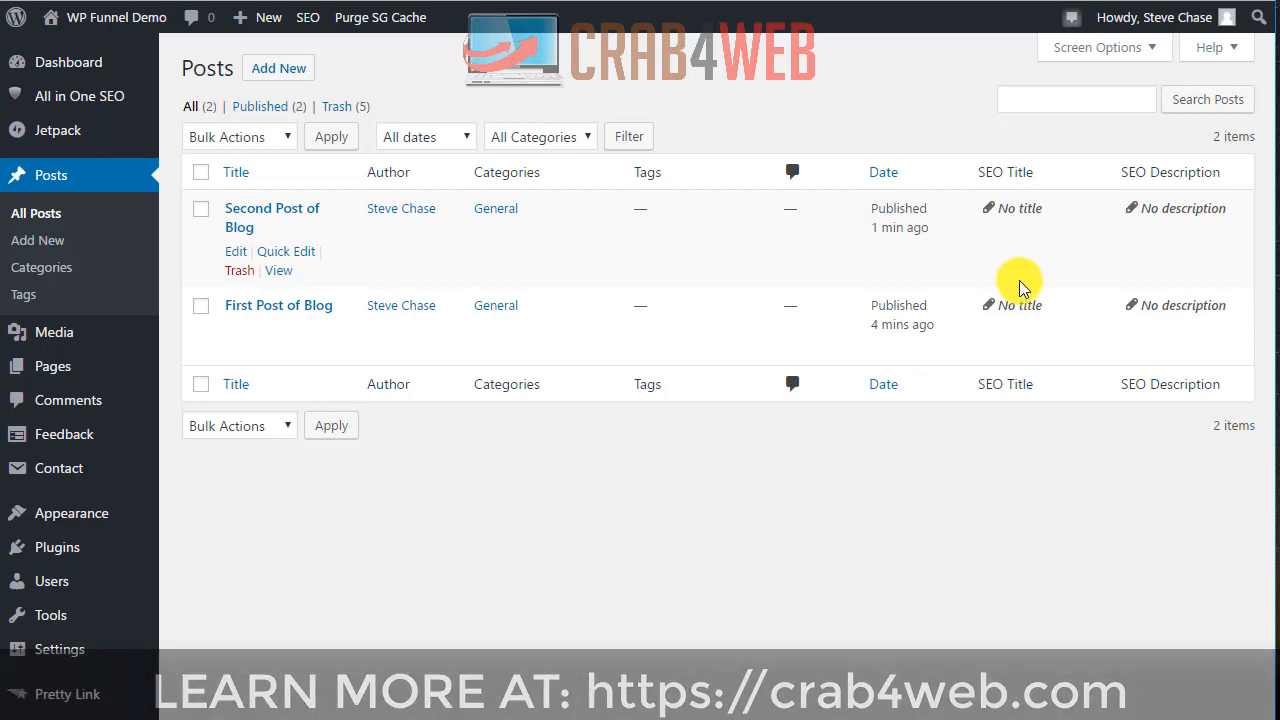
Switch to the site's front page, review the layout and order of both published posts, and return to the posts list.
key(ctrl+Tab)
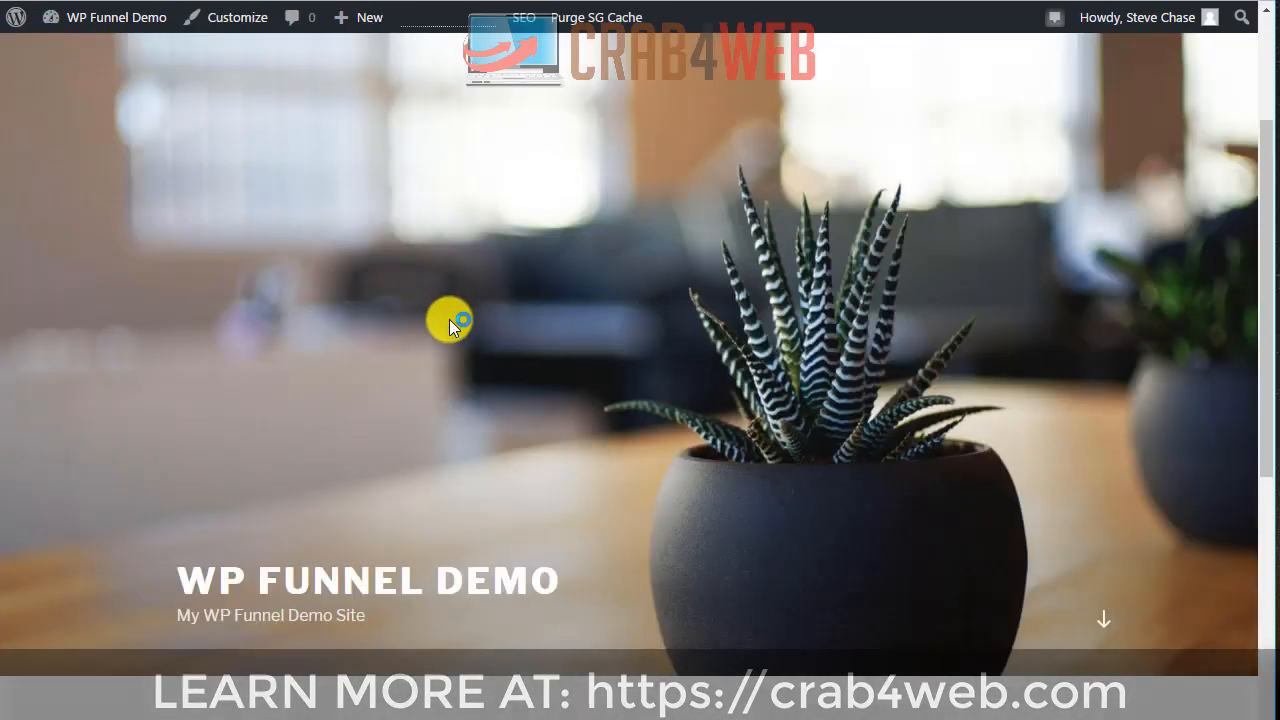
scroll(449, 321, down, 6)
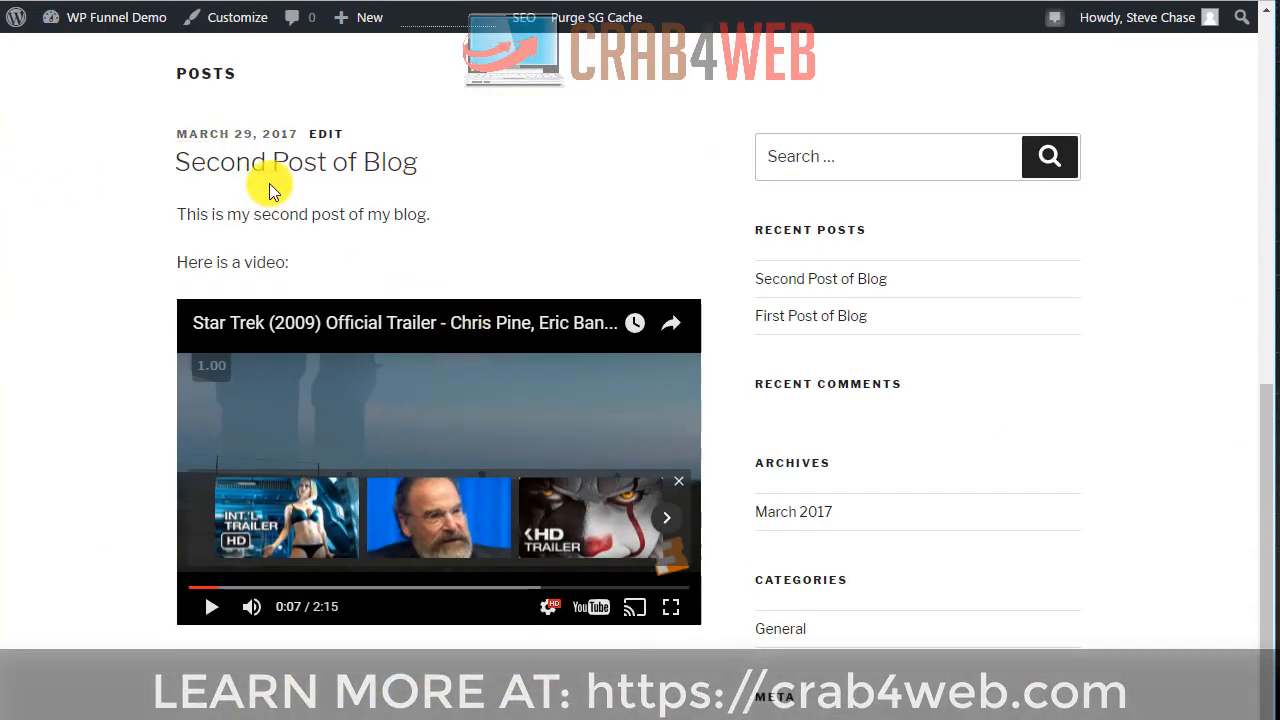
scroll(270, 192, down, 5)
scroll(310, 321, up, 10)
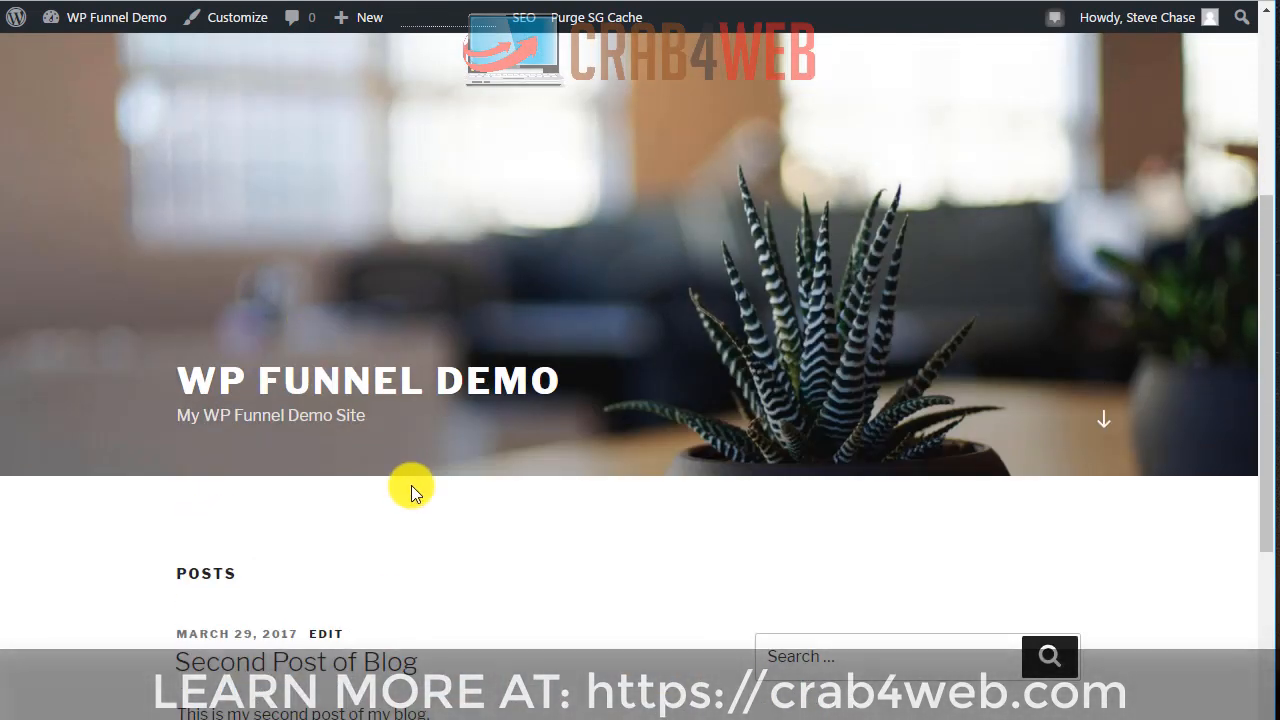
scroll(411, 485, down, 4)
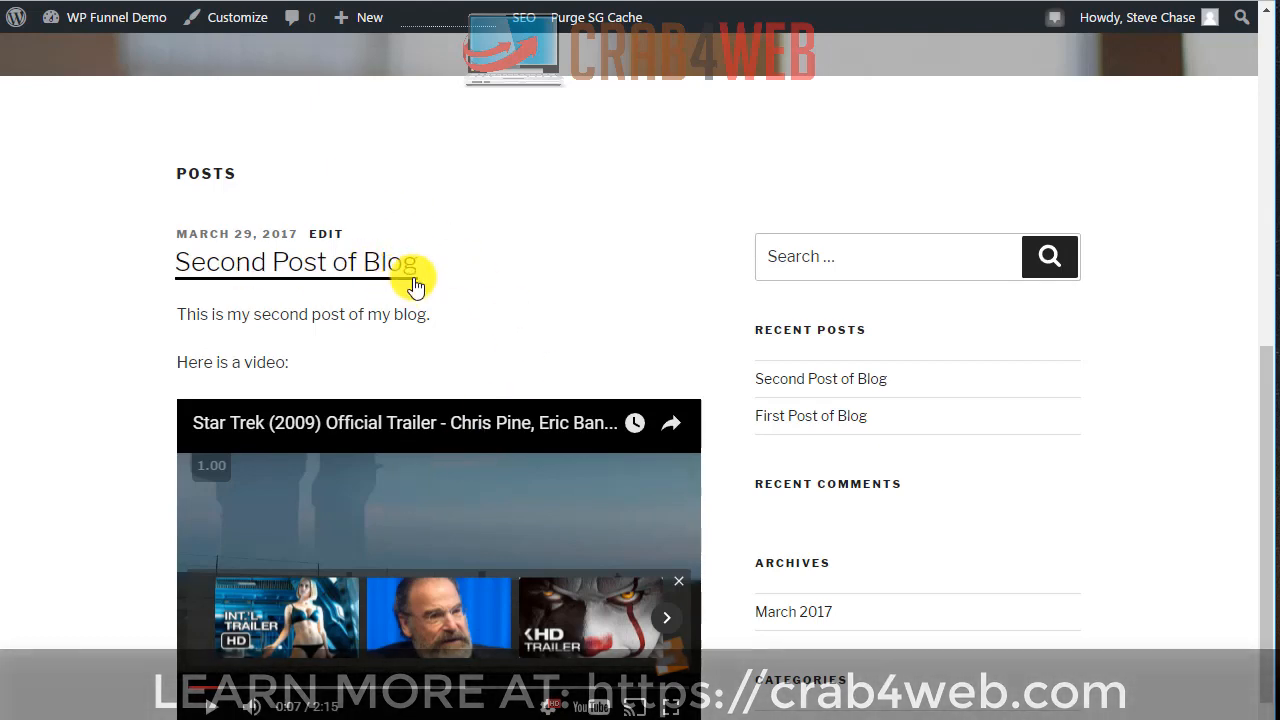
scroll(400, 288, down, 4)
scroll(389, 299, up, 2)
scroll(389, 302, down, 4)
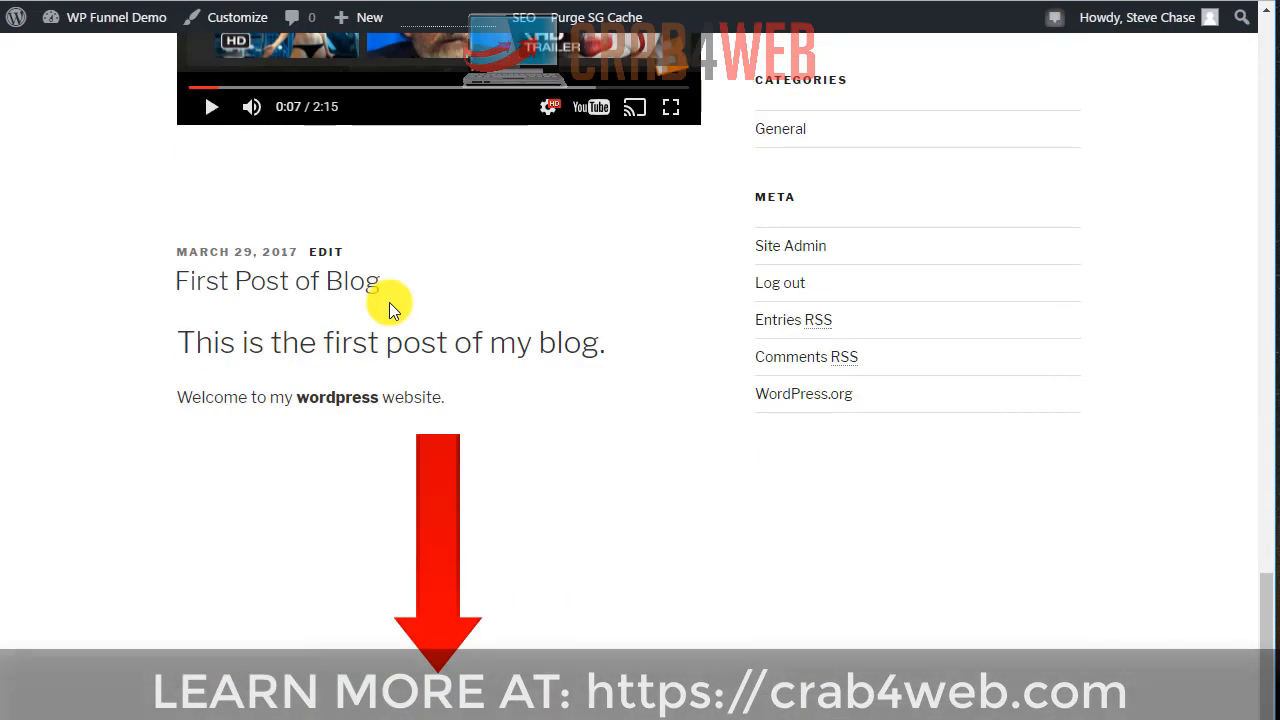
scroll(396, 309, up, 4)
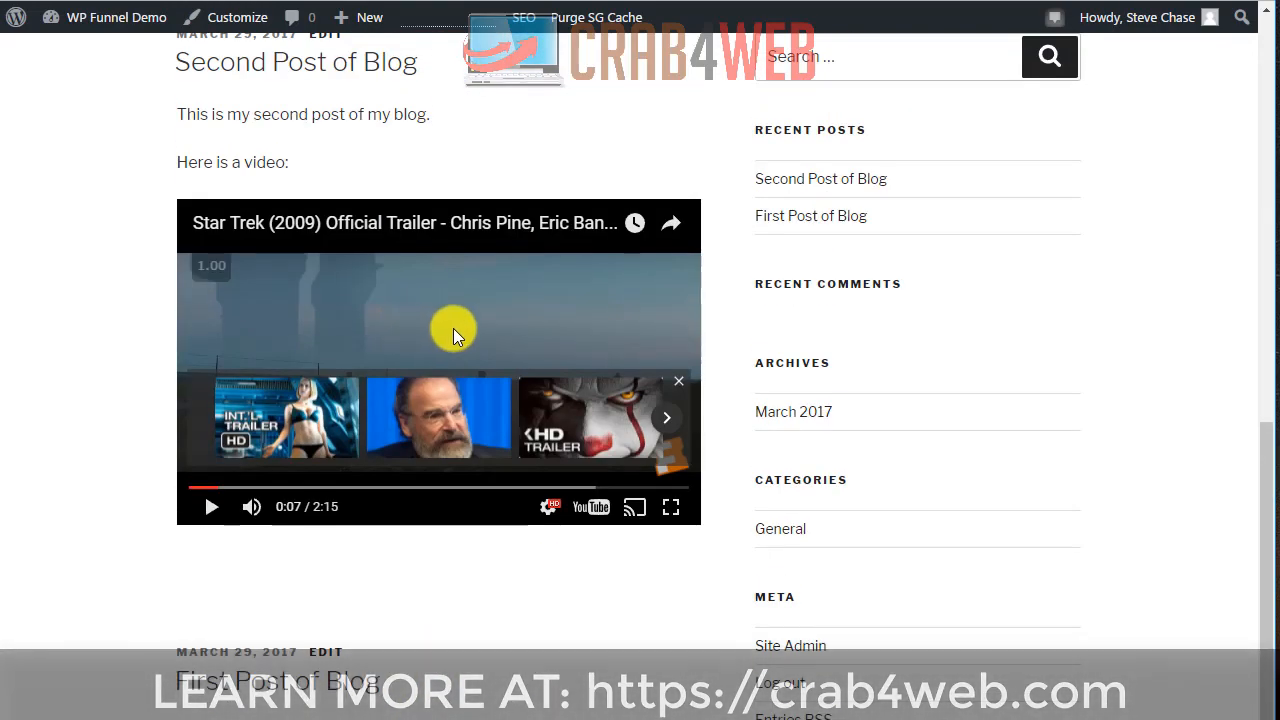
scroll(450, 332, up, 4)
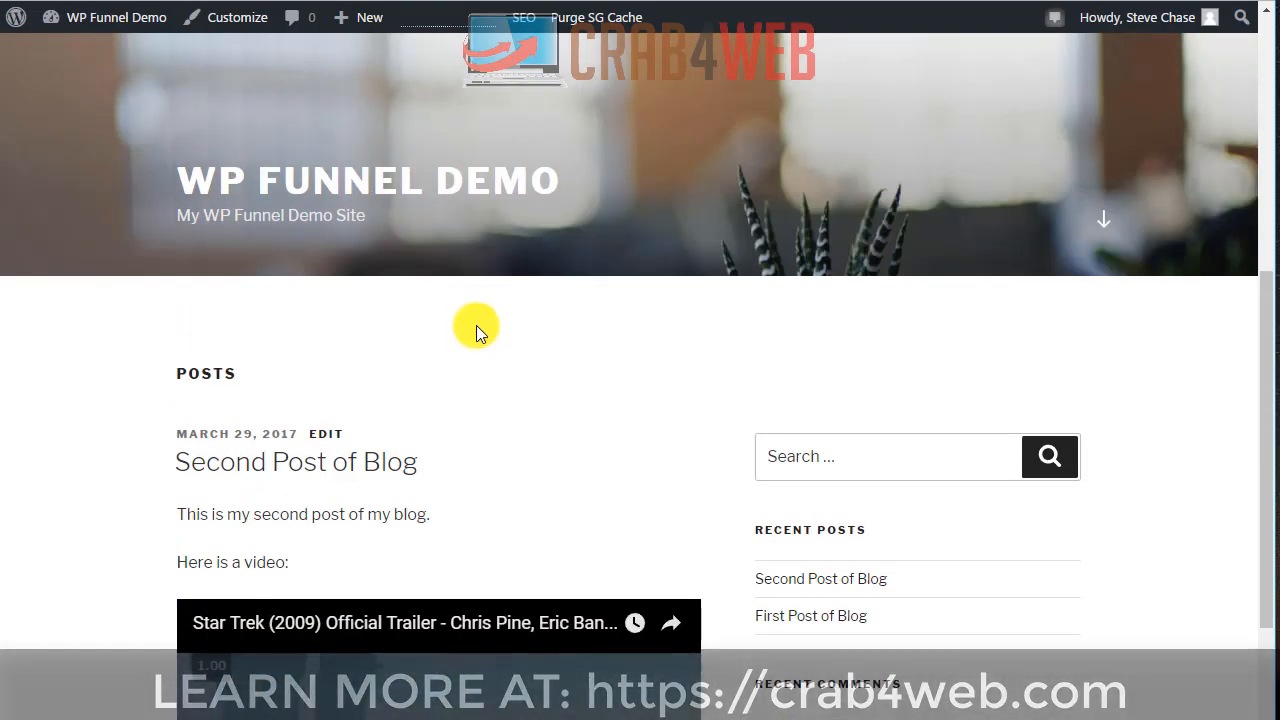
scroll(476, 325, down, 1)
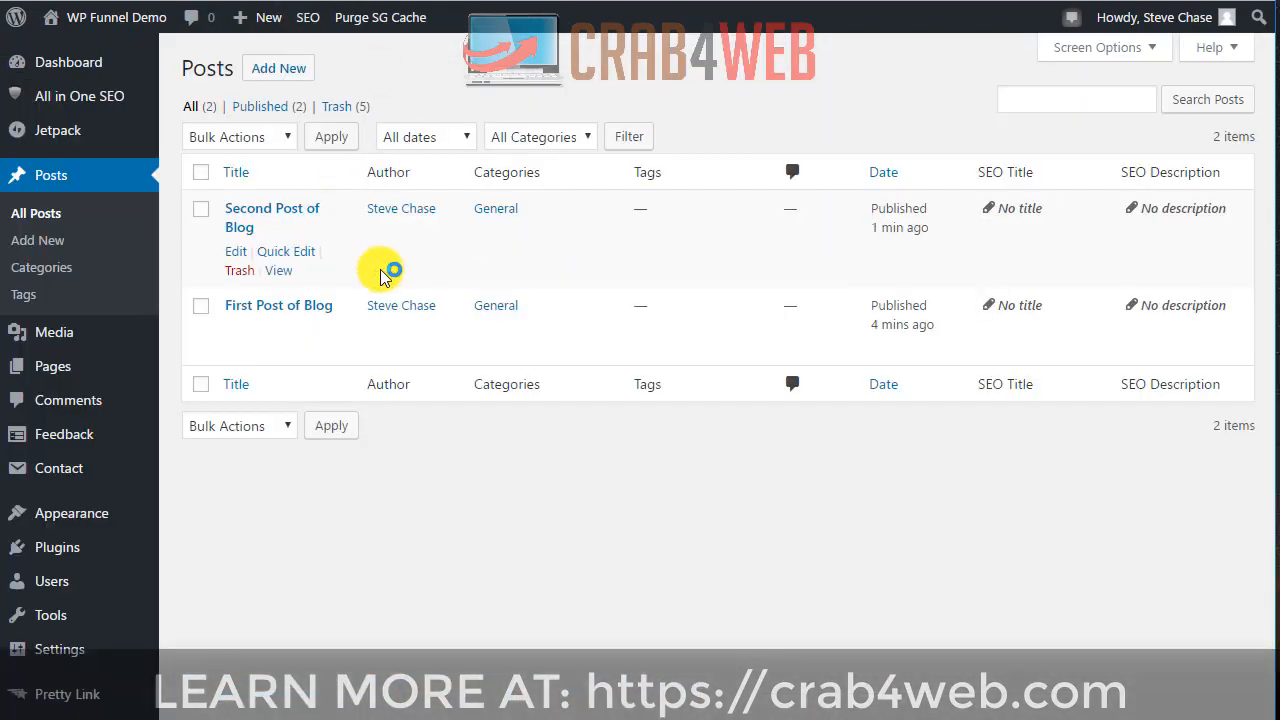